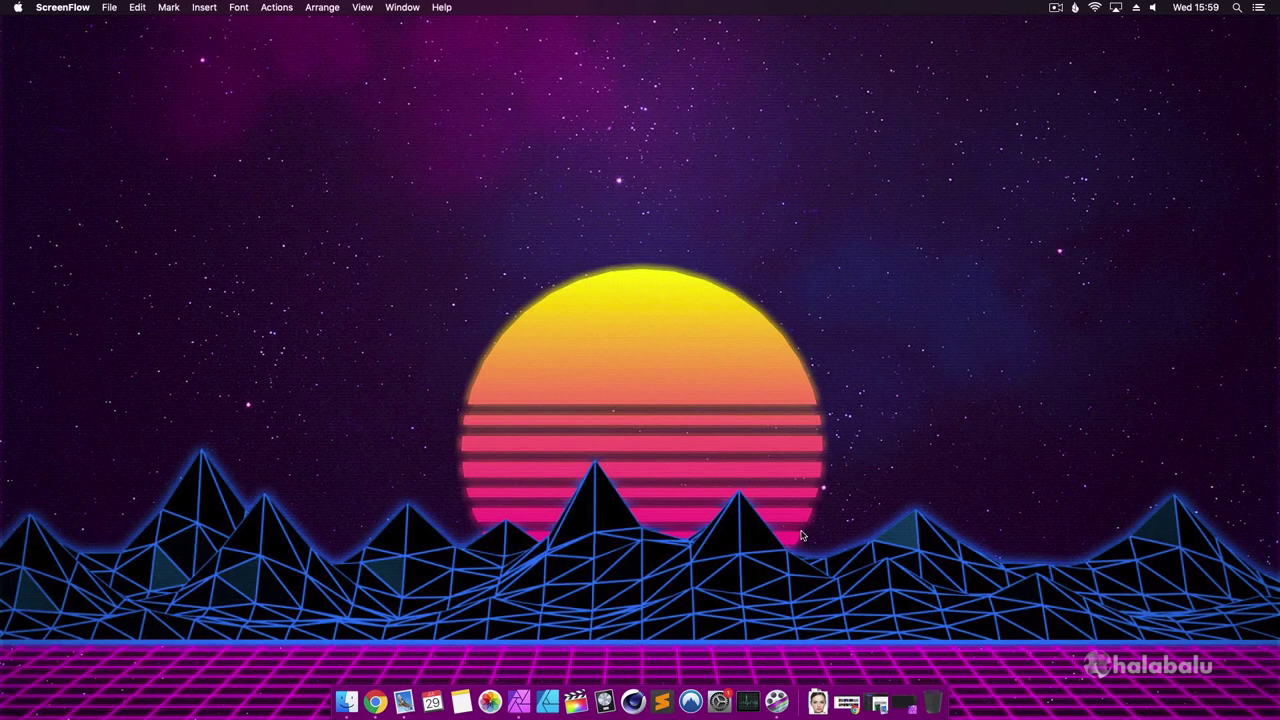
Open womans_face.png in Affinity Photo as the Background layer
left_click(519, 699)
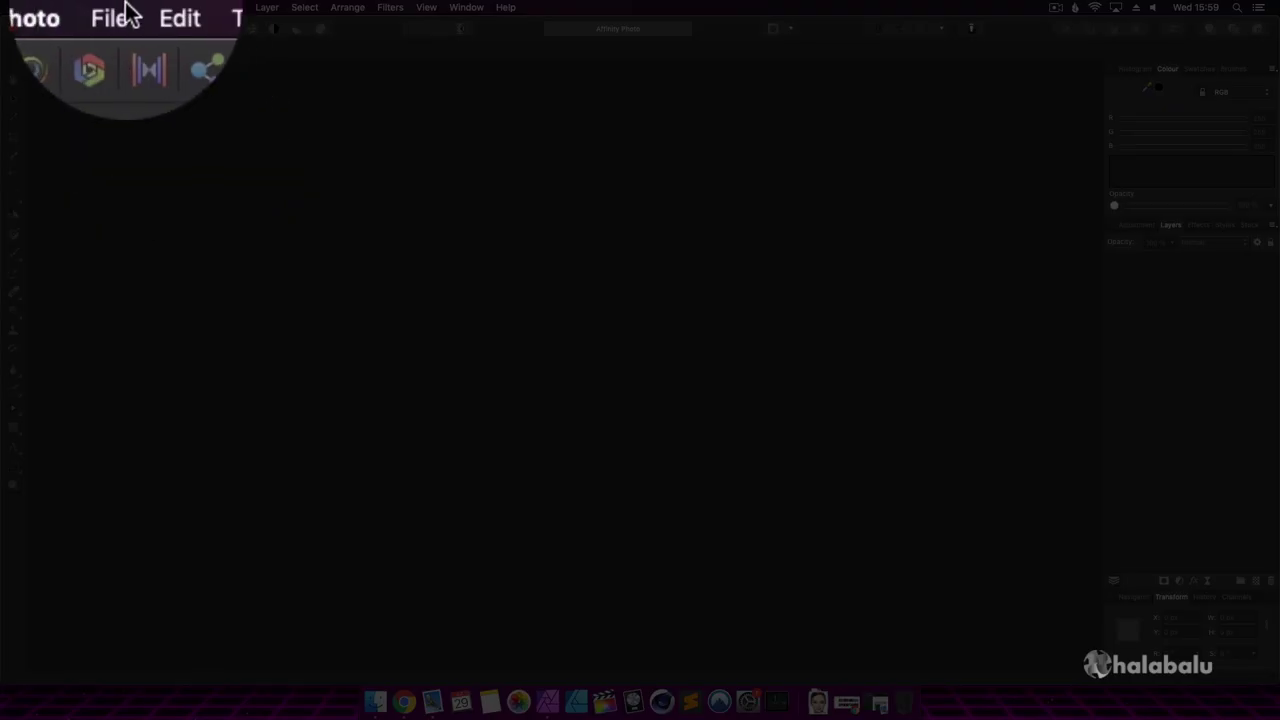
left_click(121, 7)
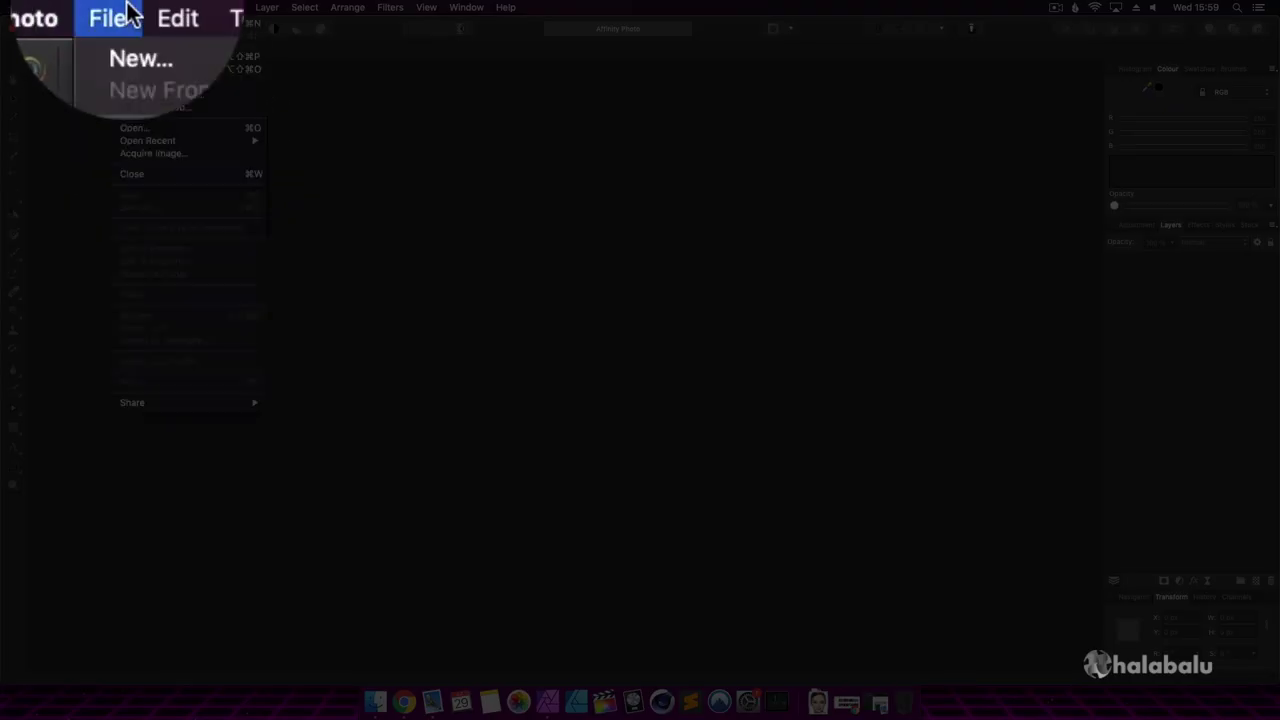
left_click(126, 127)
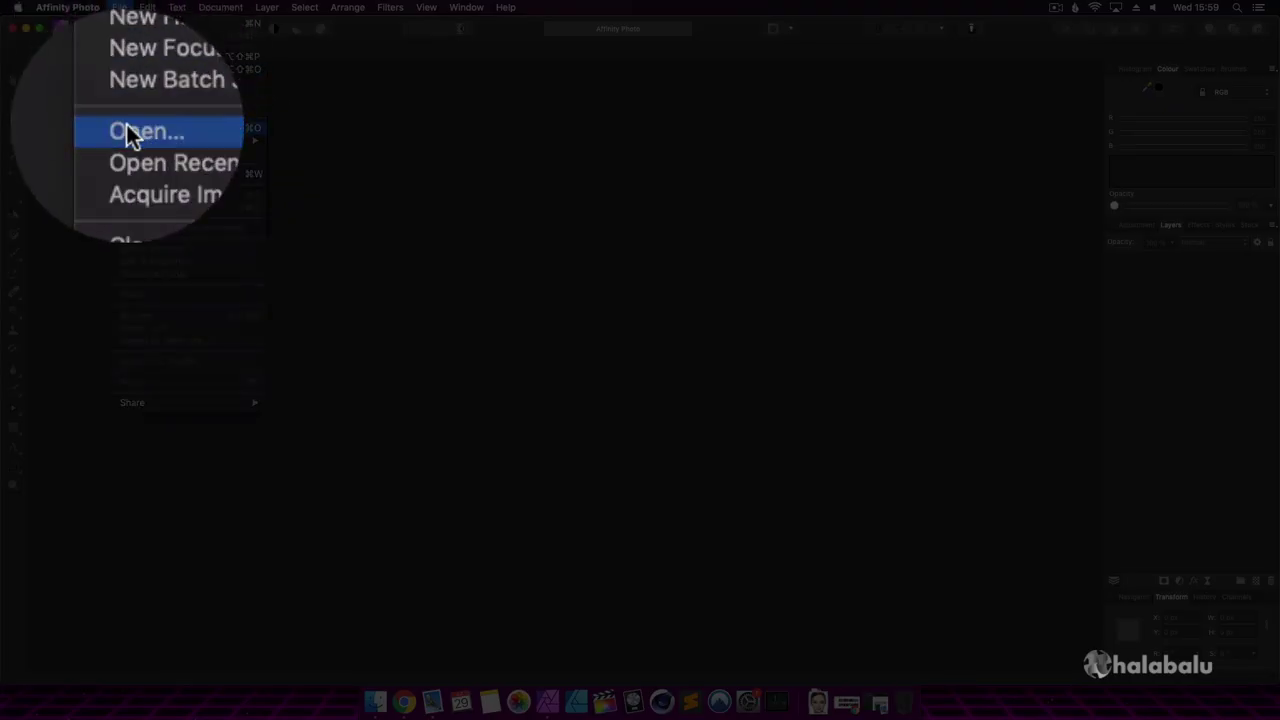
left_click(482, 184)
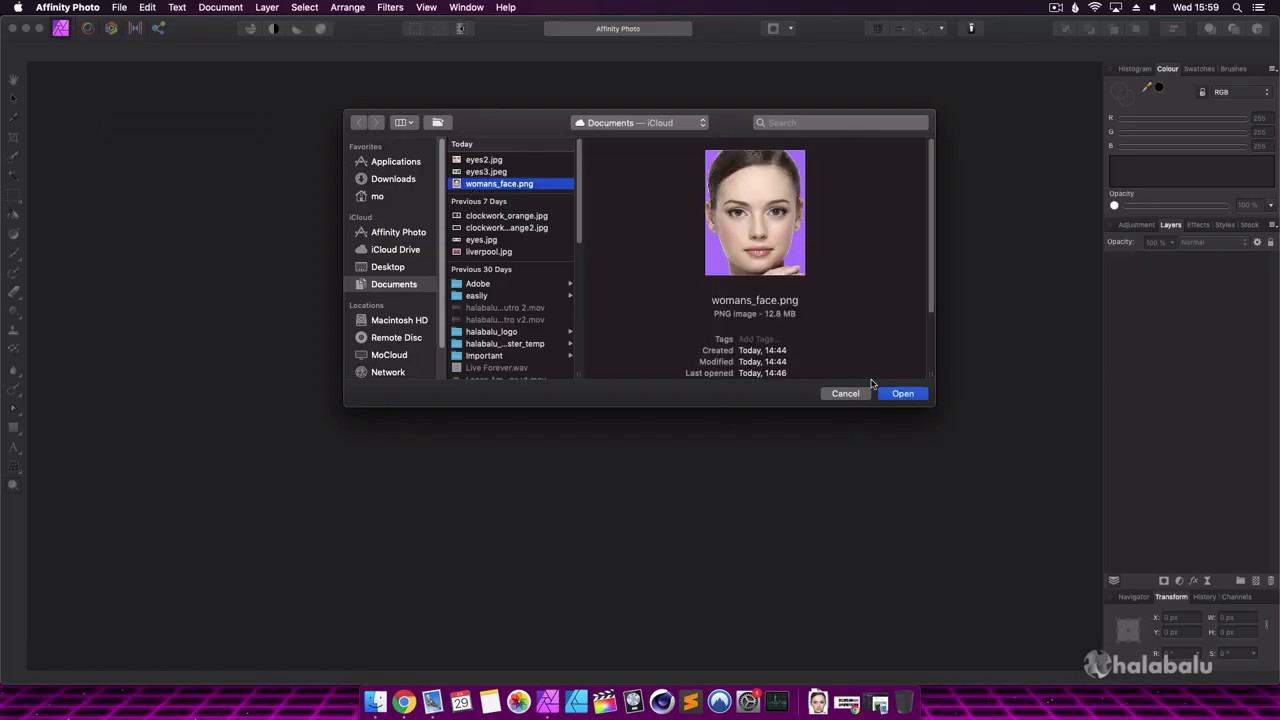
left_click(895, 394)
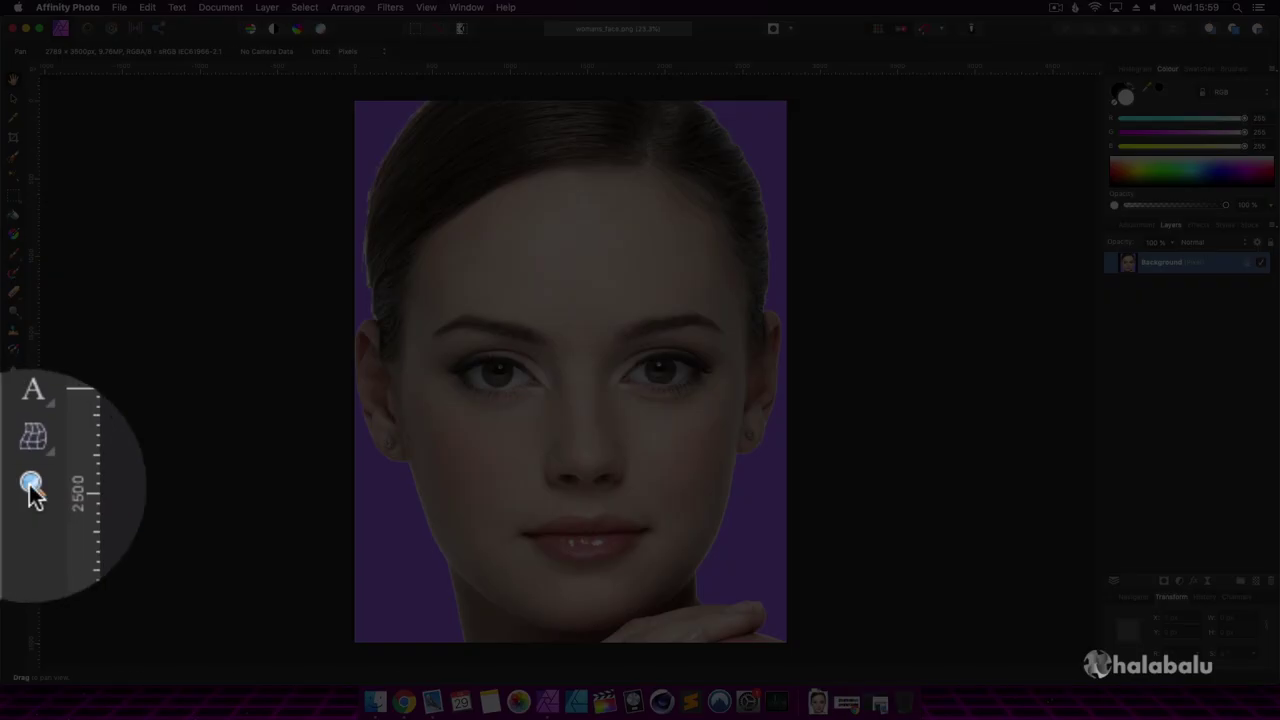
Zoom in on the left-hand eye to 150% with the Zoom tool
left_click(13, 485)
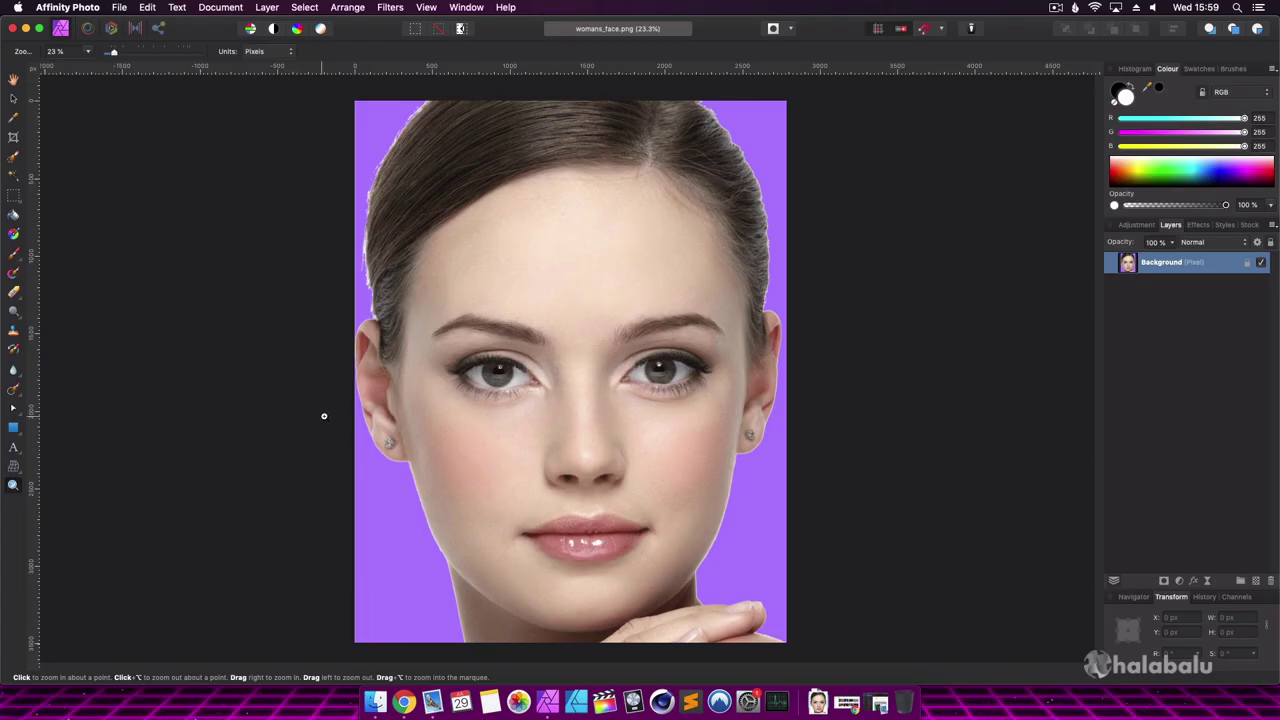
left_click(494, 376)
left_click(494, 376)
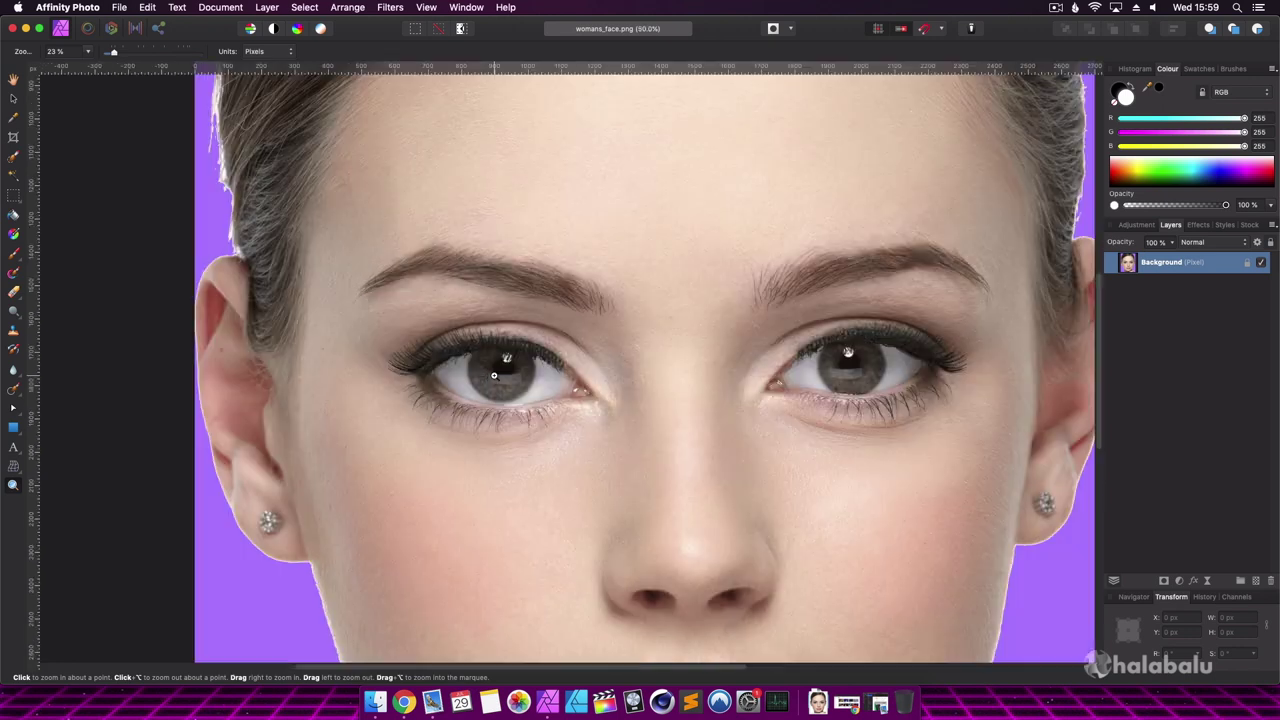
left_click(494, 376)
left_click(494, 376)
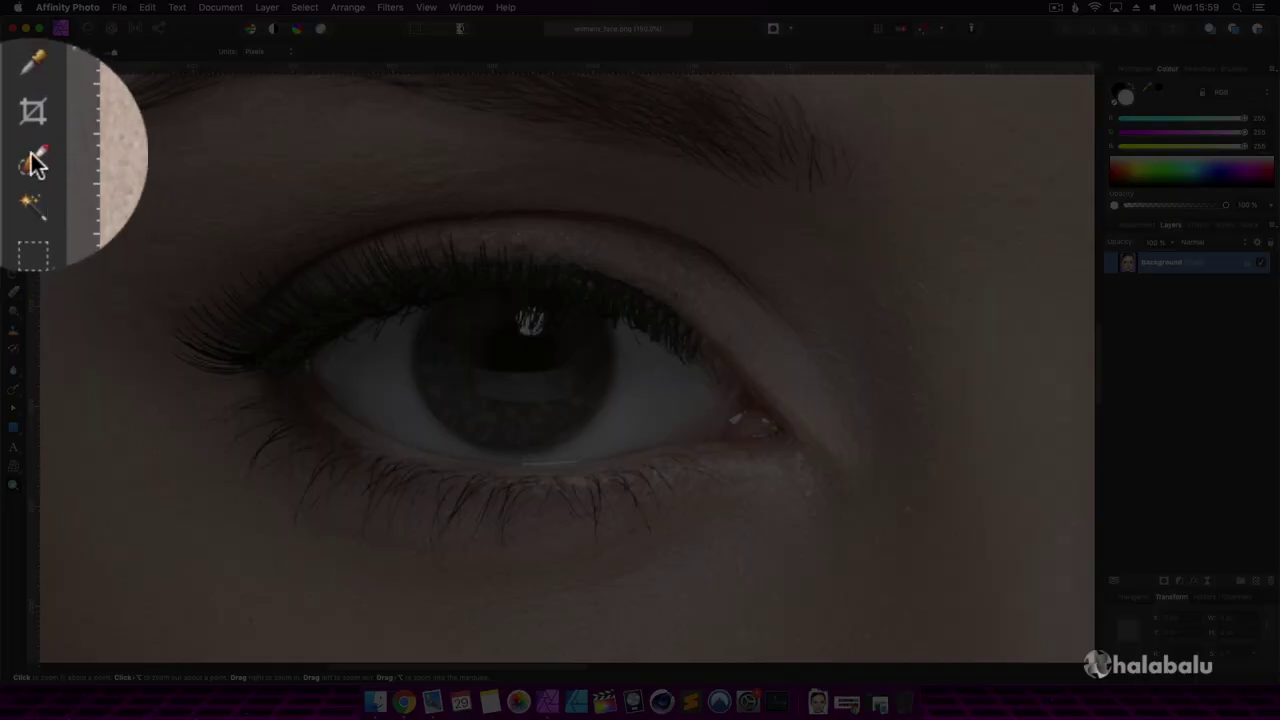
Brush-select the left iris, subtract the lash line, and open Refine Selection
left_click(13, 155)
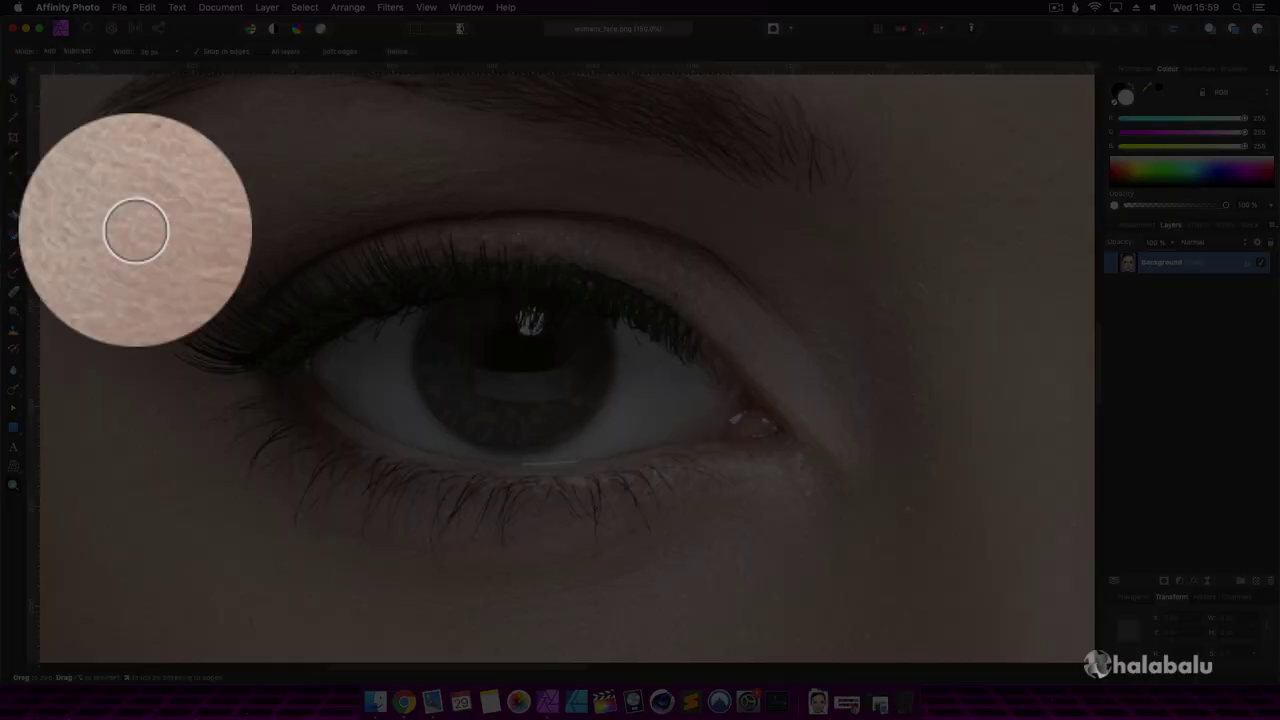
key("bracketright")
key("bracketright")
key("bracketright")
key("bracketright")
key("bracketright")
key("bracketright")
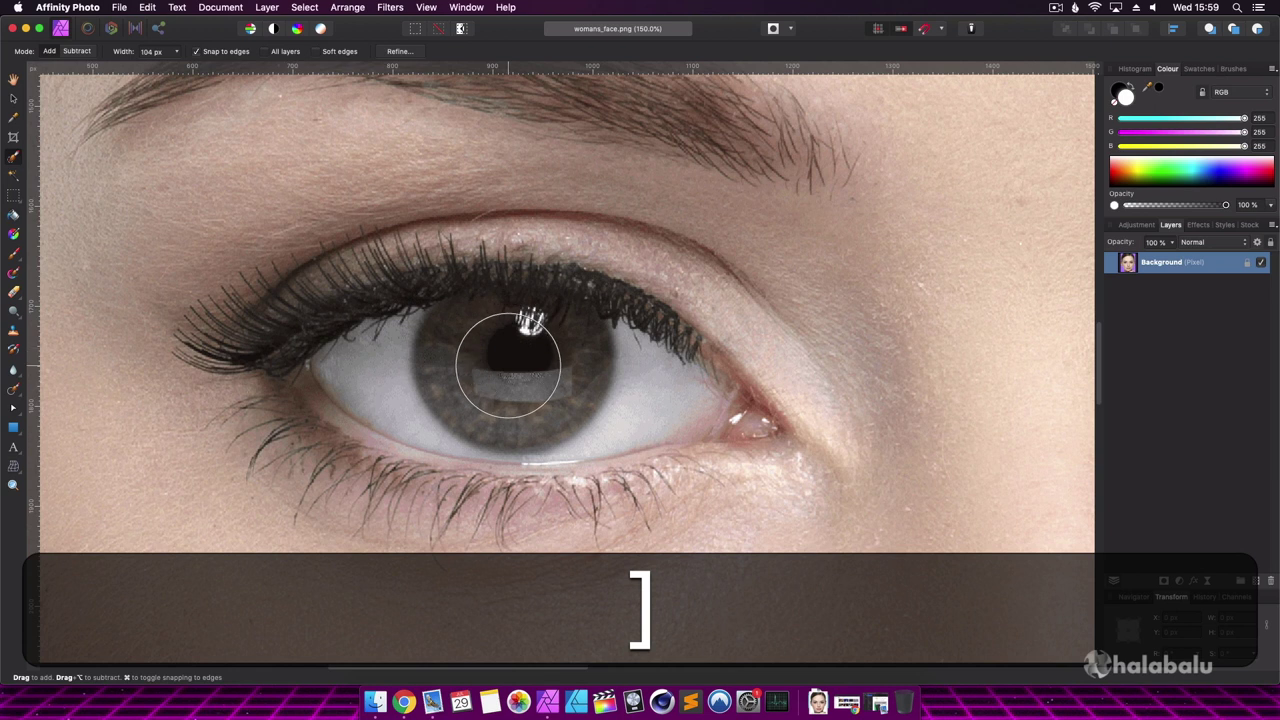
left_click(508, 365)
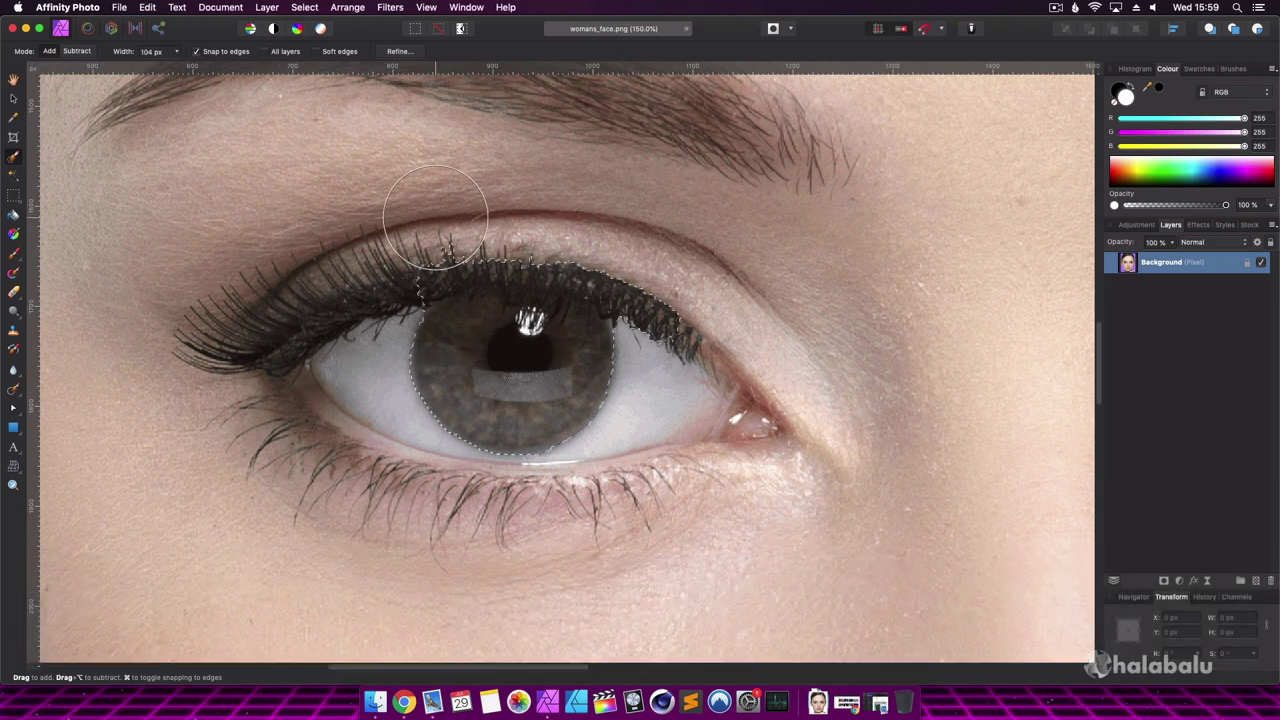
key("bracketleft")
key("bracketleft")
key("bracketleft")
key("bracketleft")
key("bracketleft")
key("bracketleft")
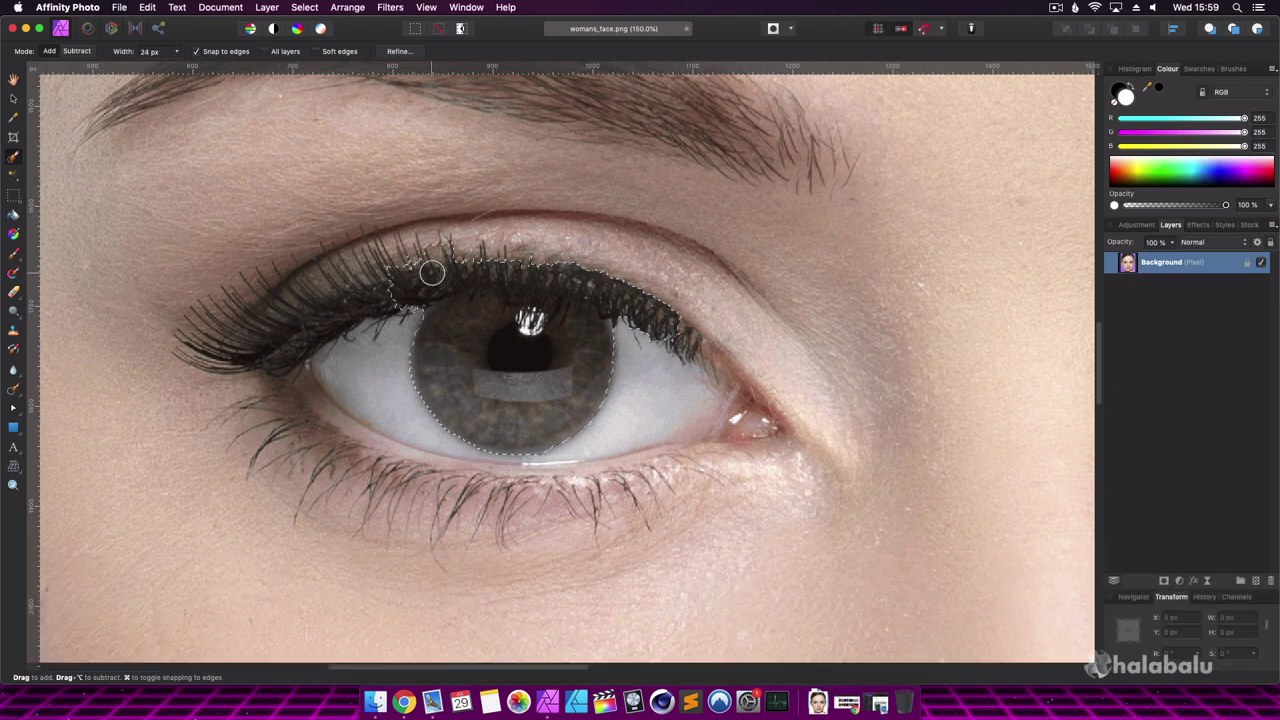
key("alt")
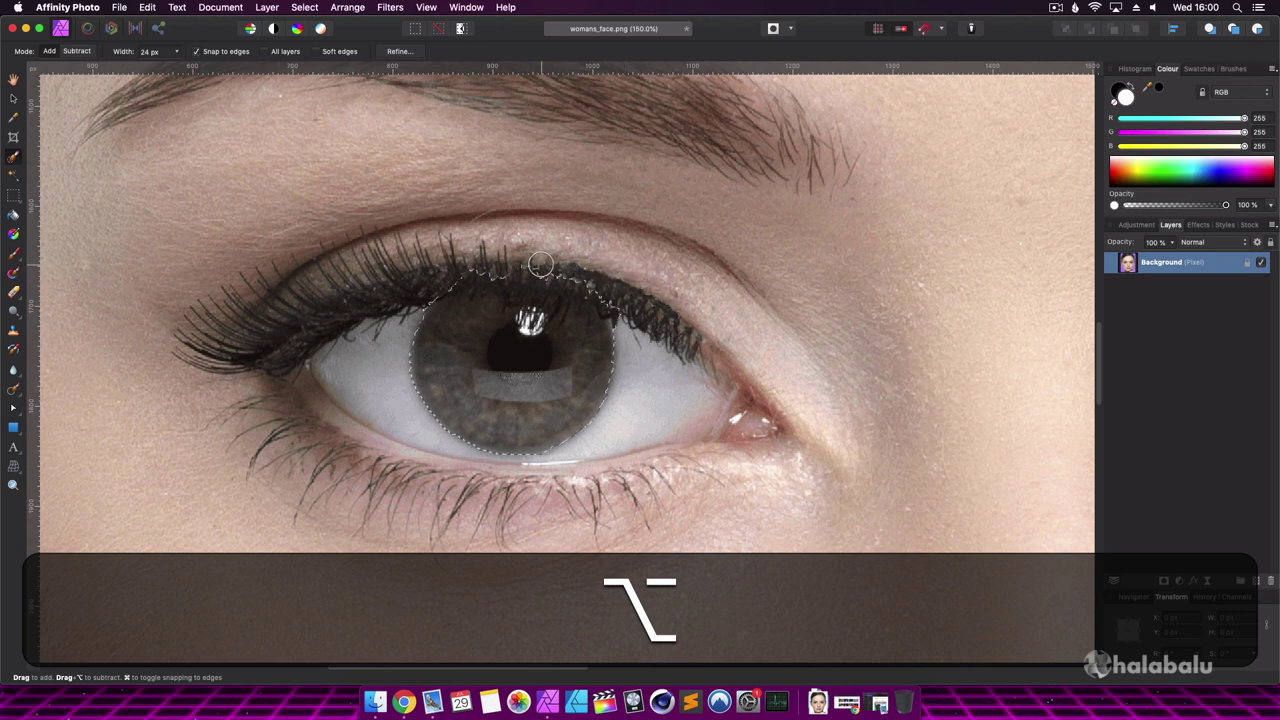
key("alt")
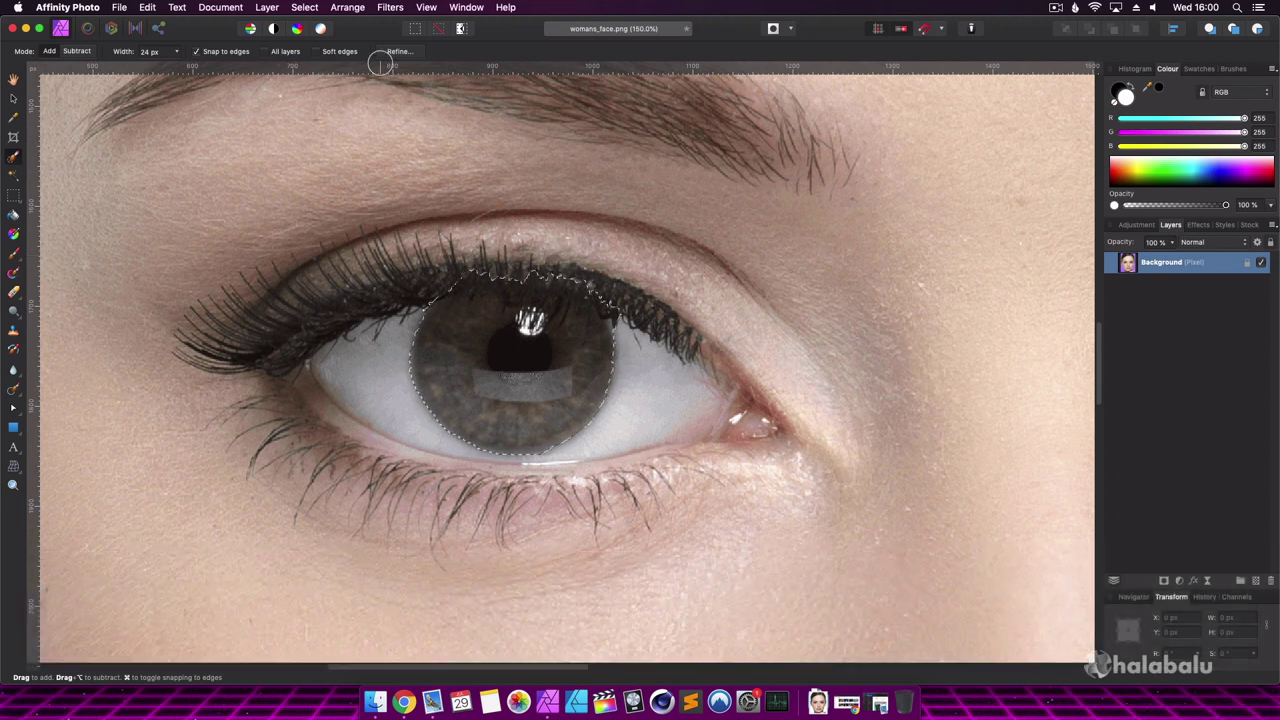
key("alt+super+r")
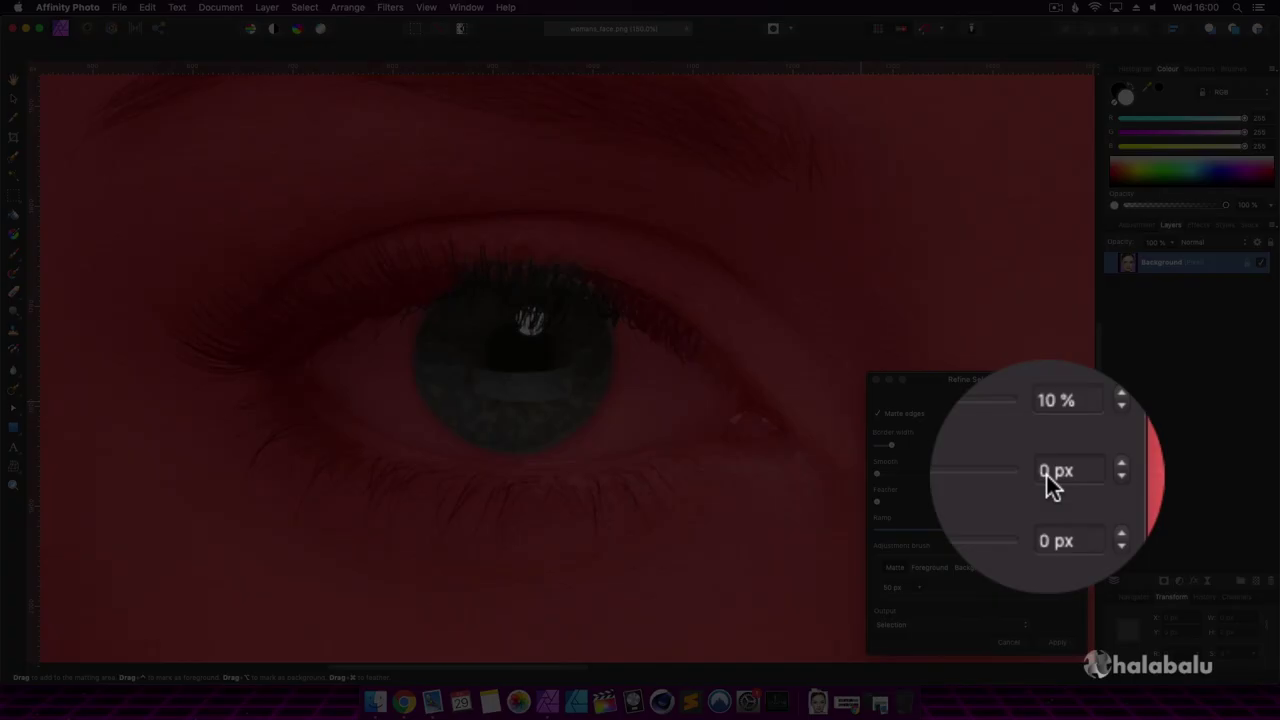
Apply Smooth 20 px and Feather 5 px to the left iris selection
left_click(1046, 475)
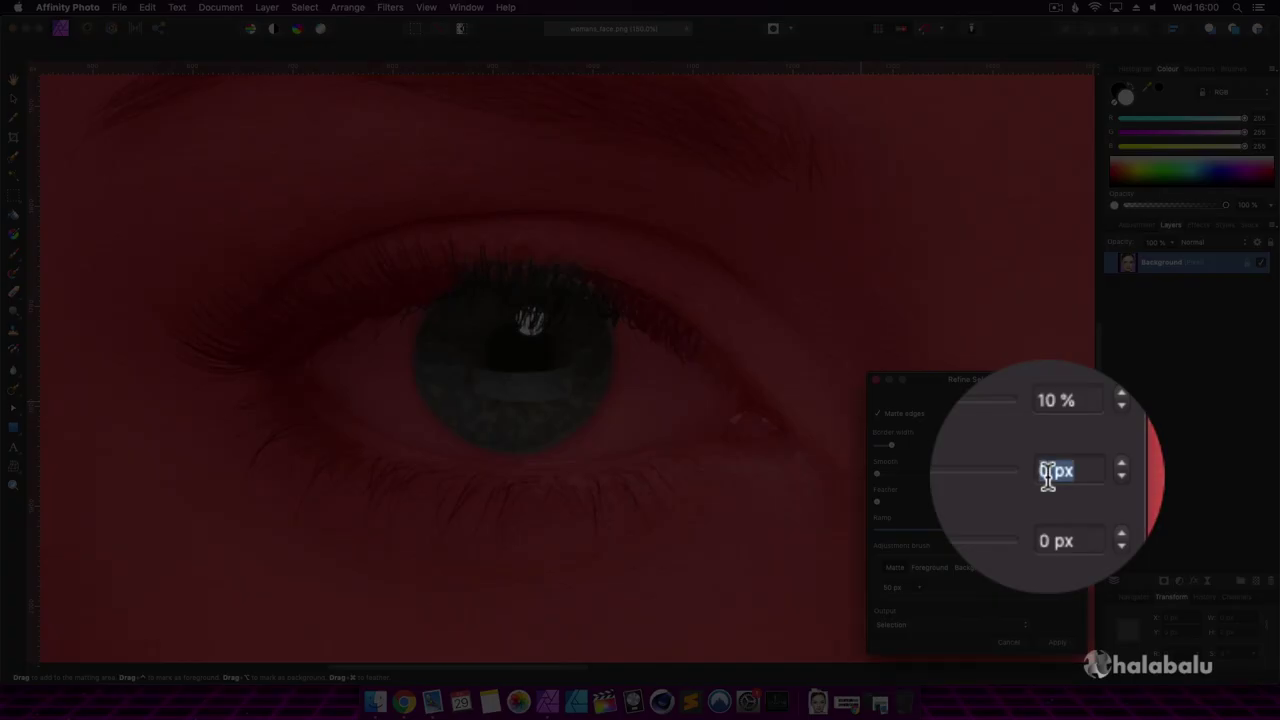
type("20")
key("Return")
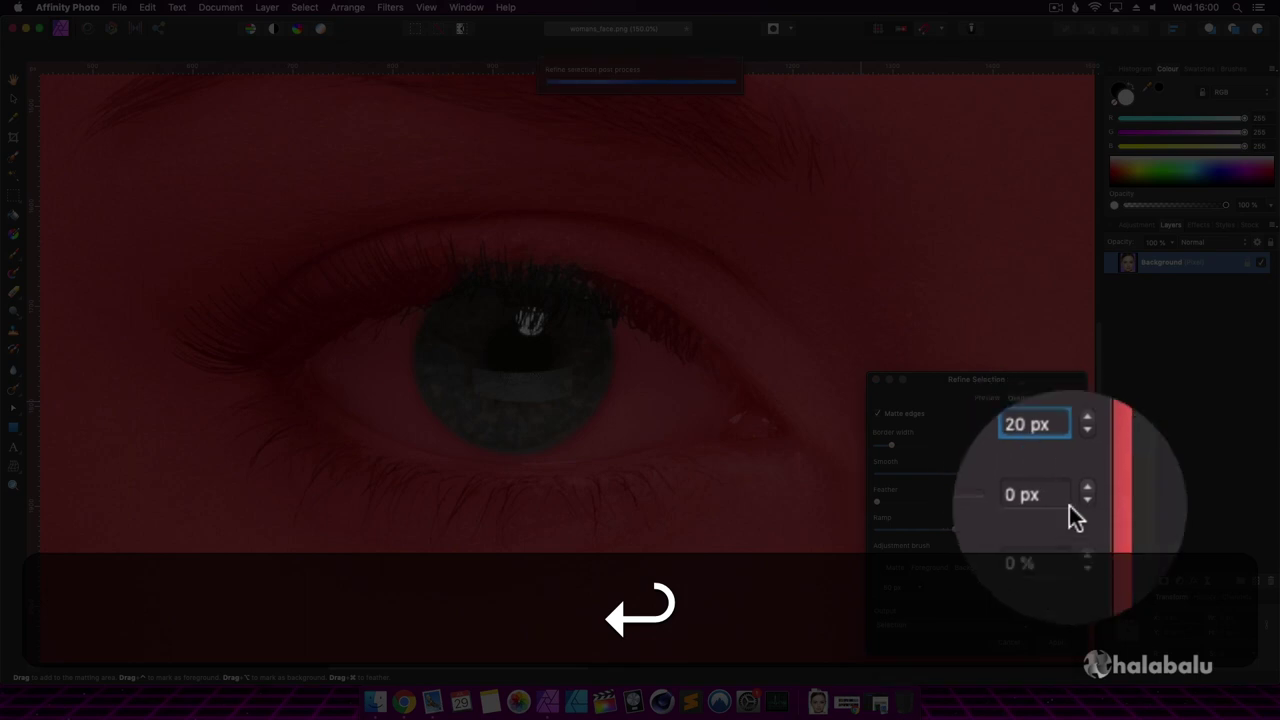
left_click(1052, 505)
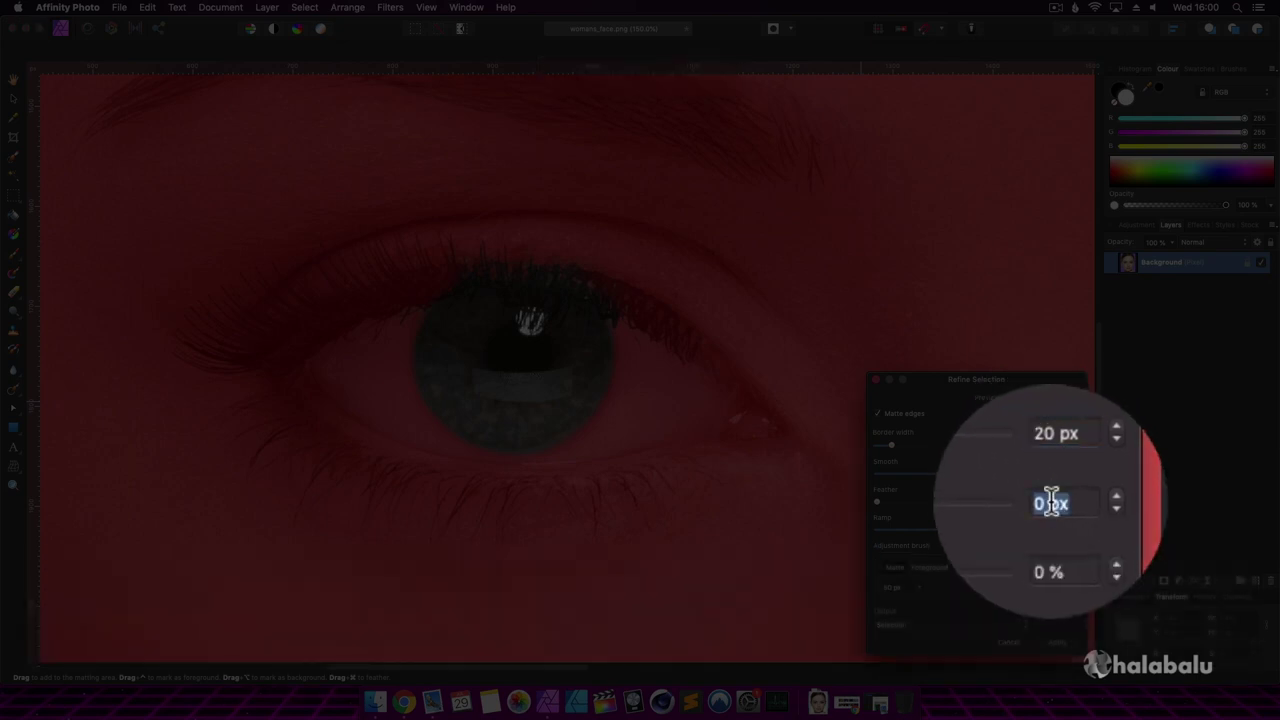
type("5")
key("Return")
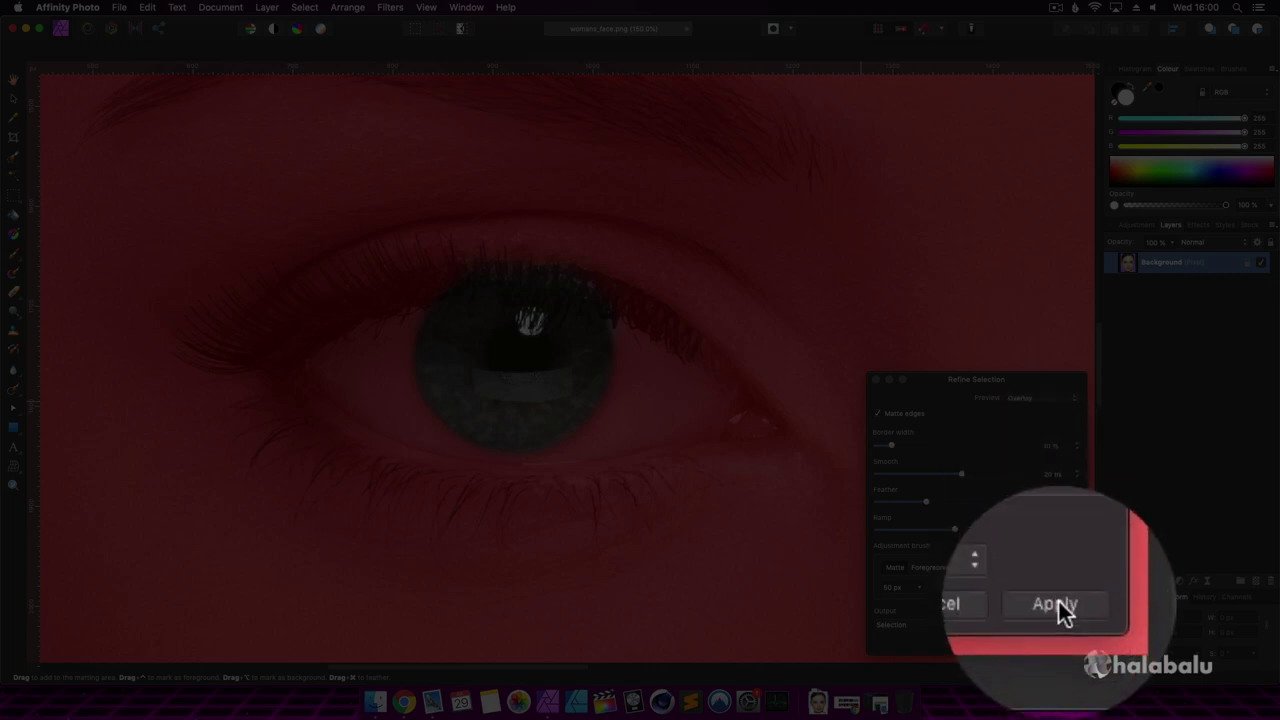
left_click(1058, 601)
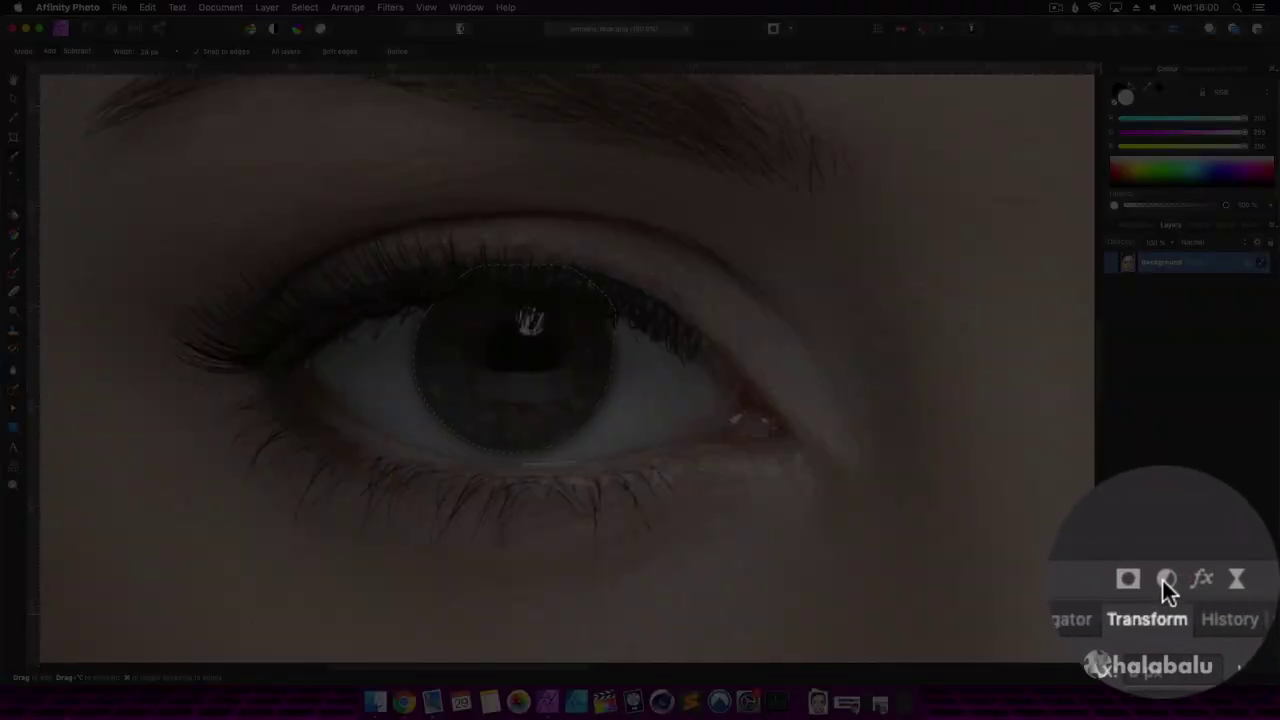
Add a Recolour adjustment at 200° hue and 40% saturation to the iris, then deselect
left_click(1164, 581)
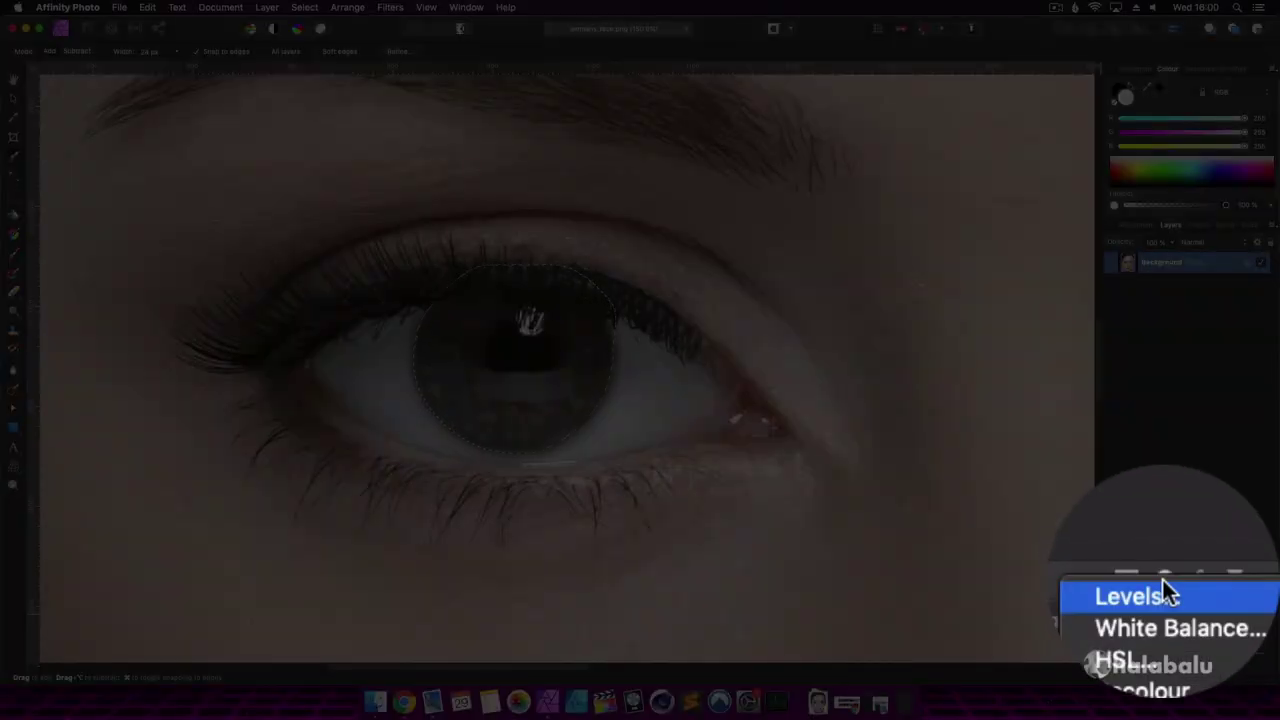
left_click(1164, 607)
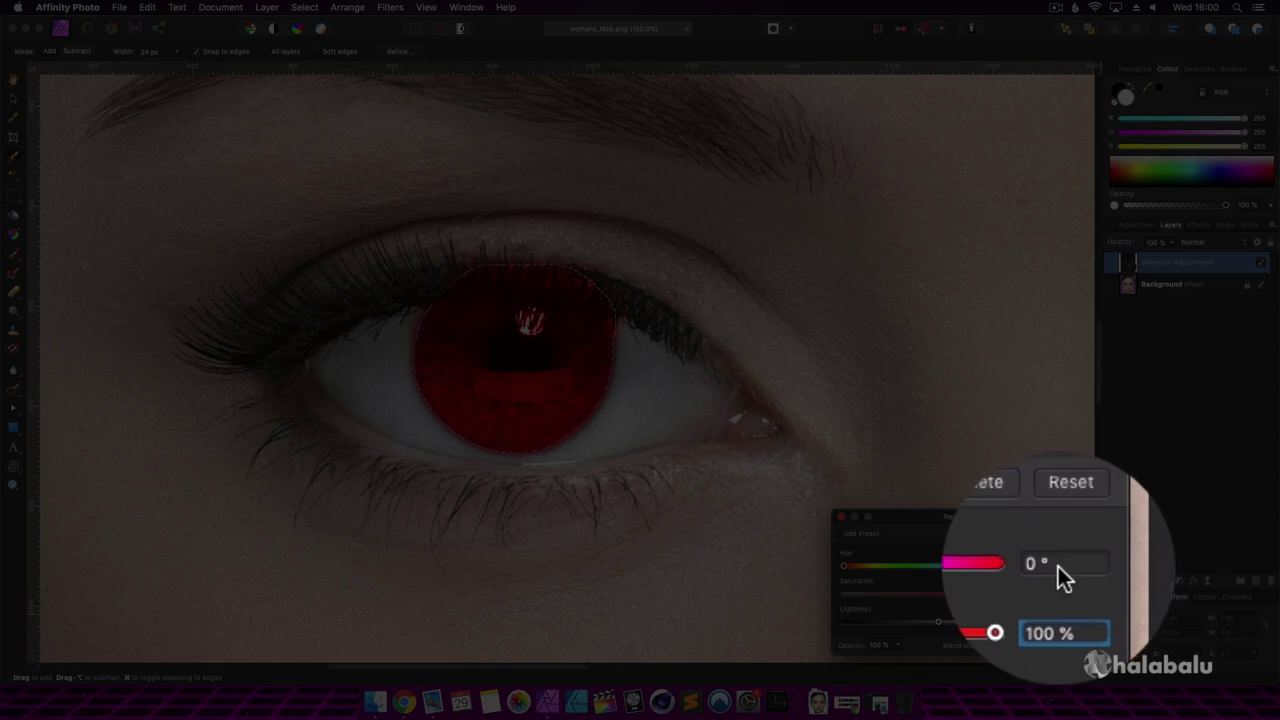
left_click(1058, 566)
type("200")
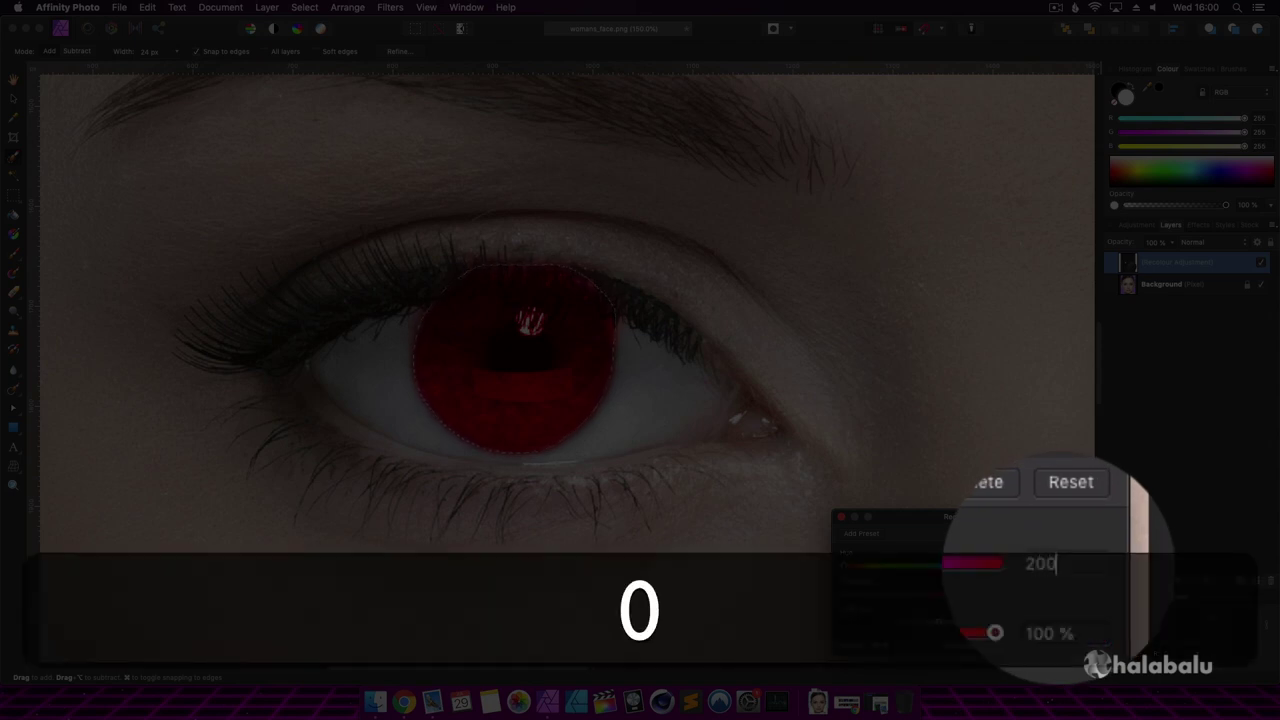
key("Return")
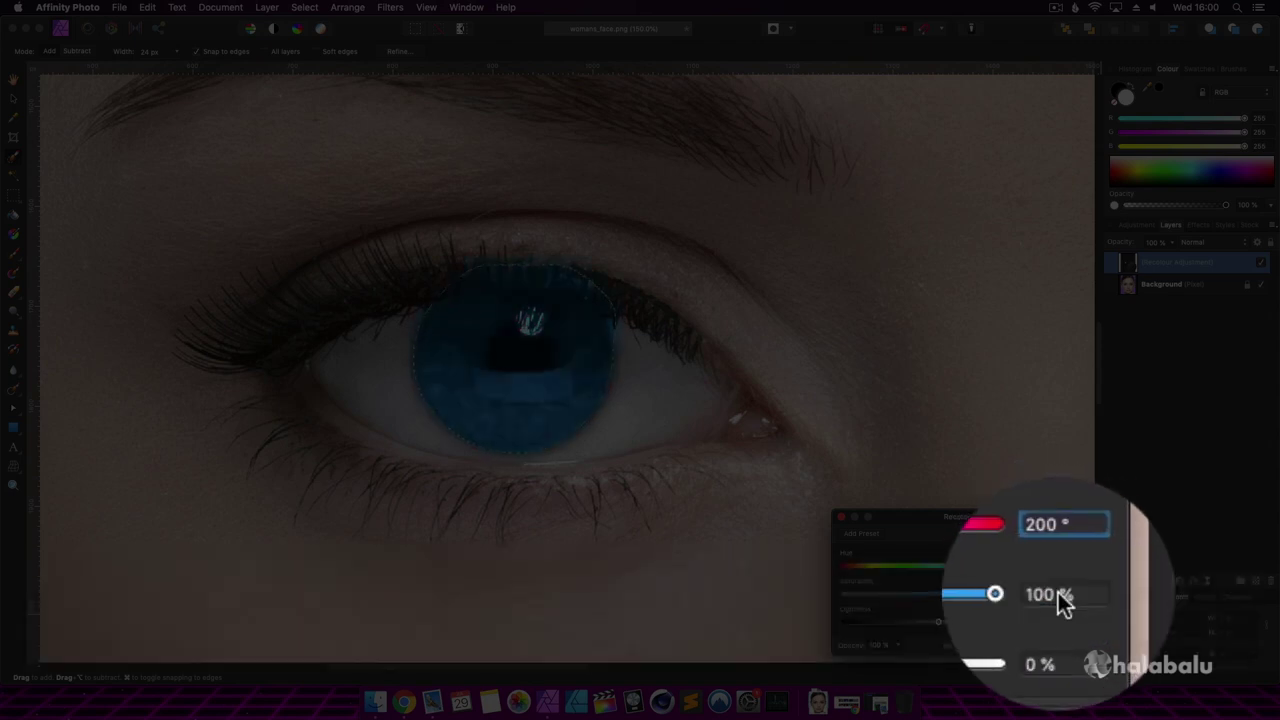
left_click(1060, 593)
type("40")
key("Return")
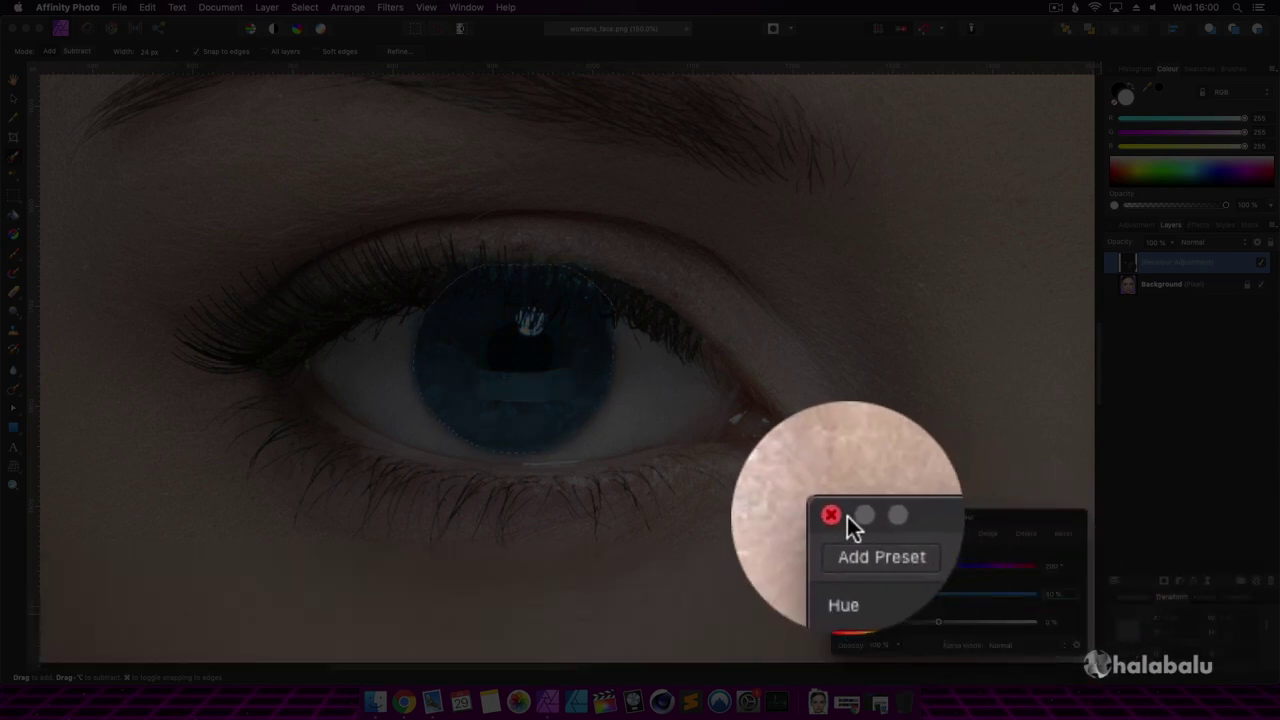
left_click(843, 516)
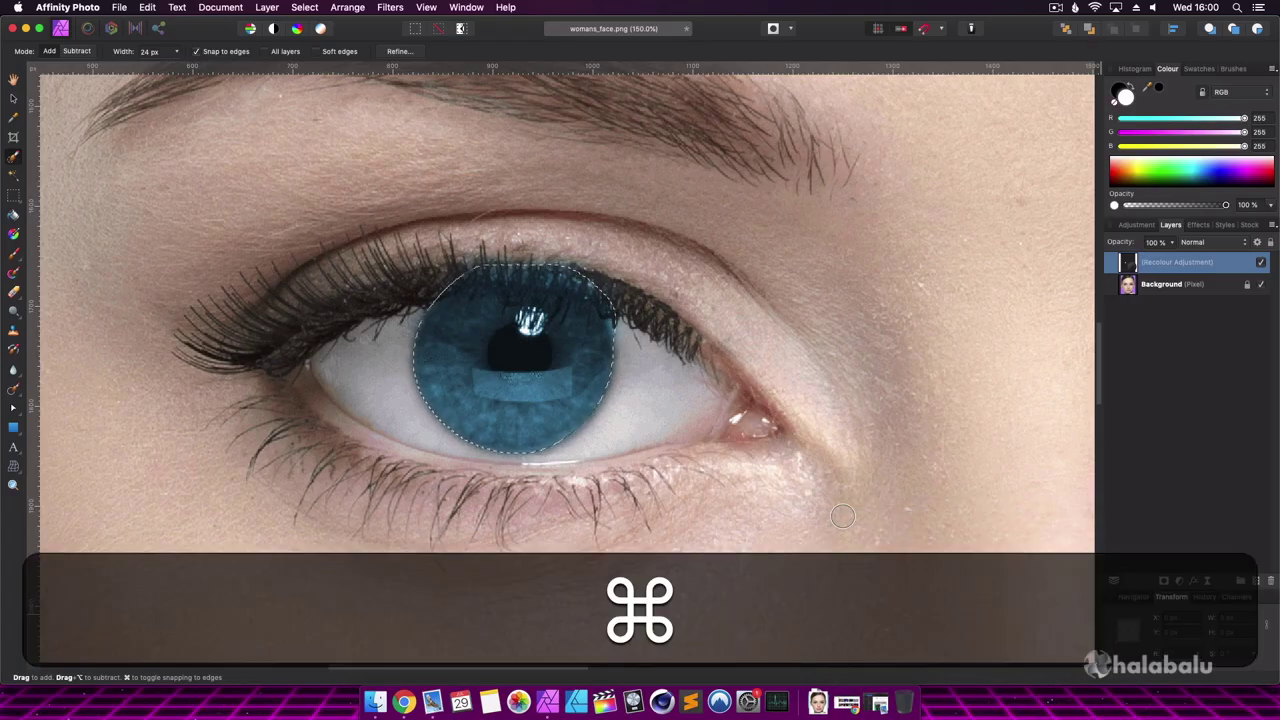
key("super+d")
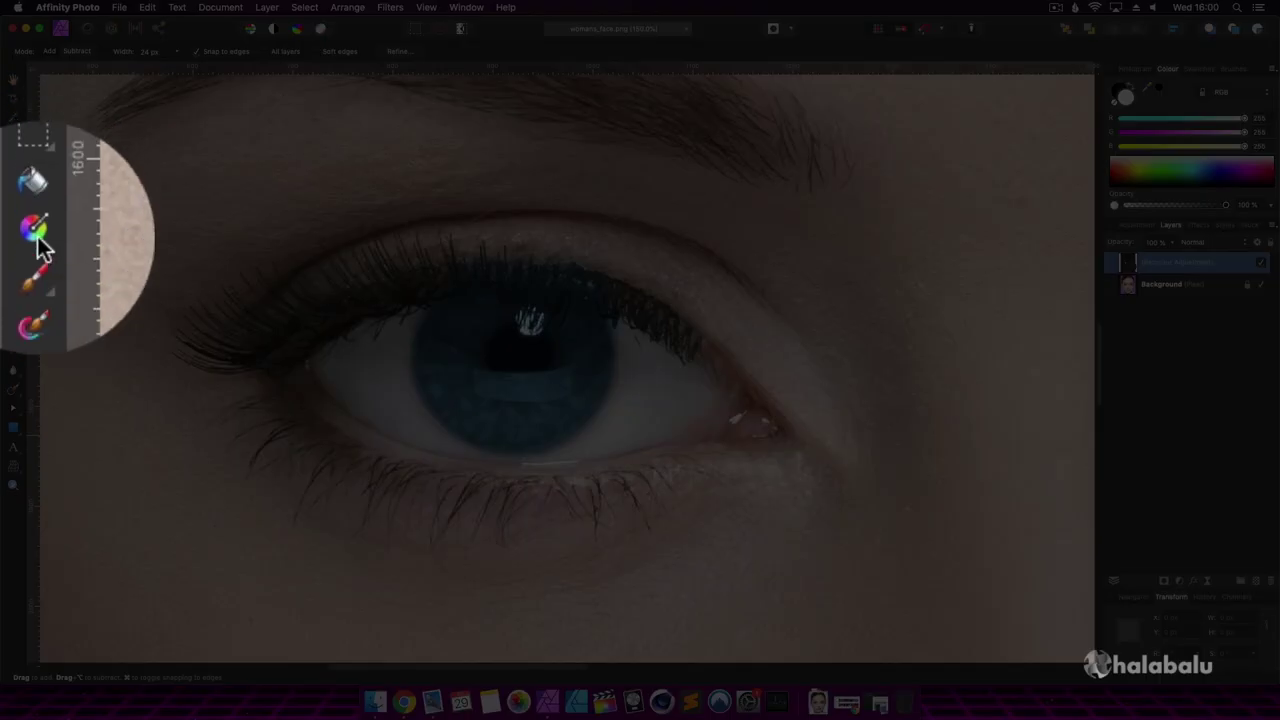
Switch to the Paint Brush and scroll the canvas across to the right-hand eye
left_click(13, 253)
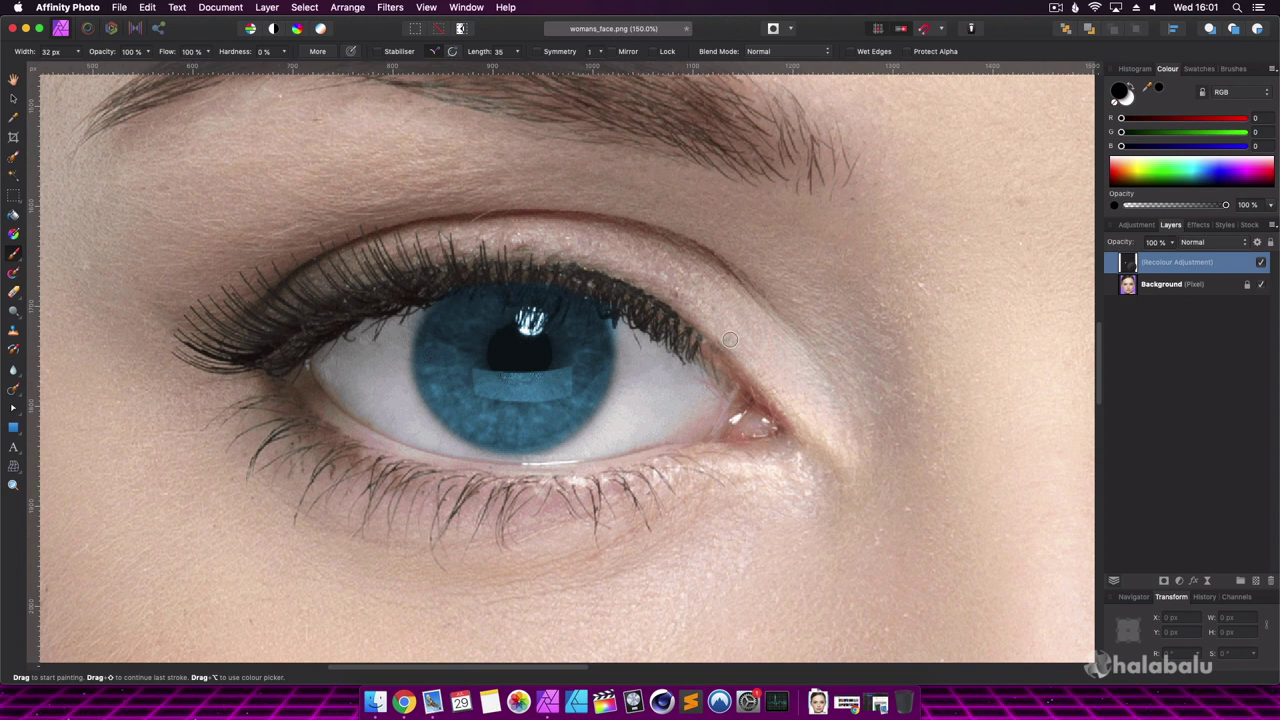
scroll(732, 340, "right", 15)
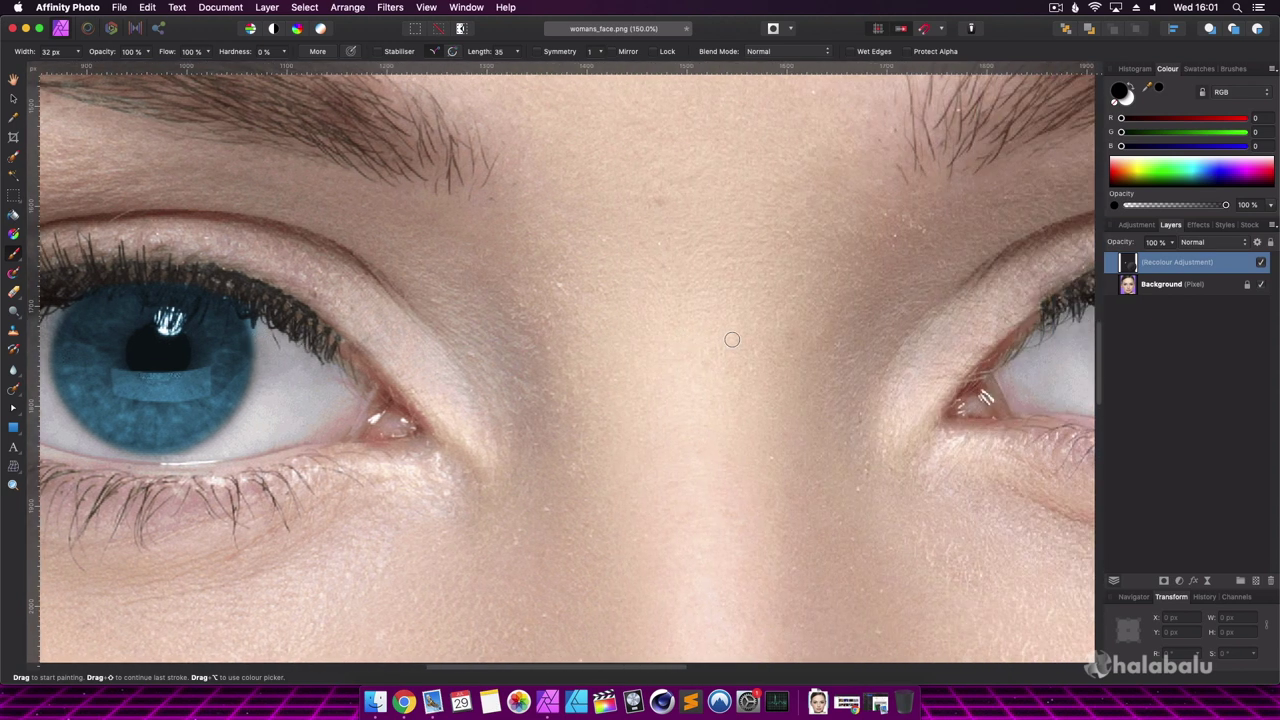
scroll(732, 340, "right", 2)
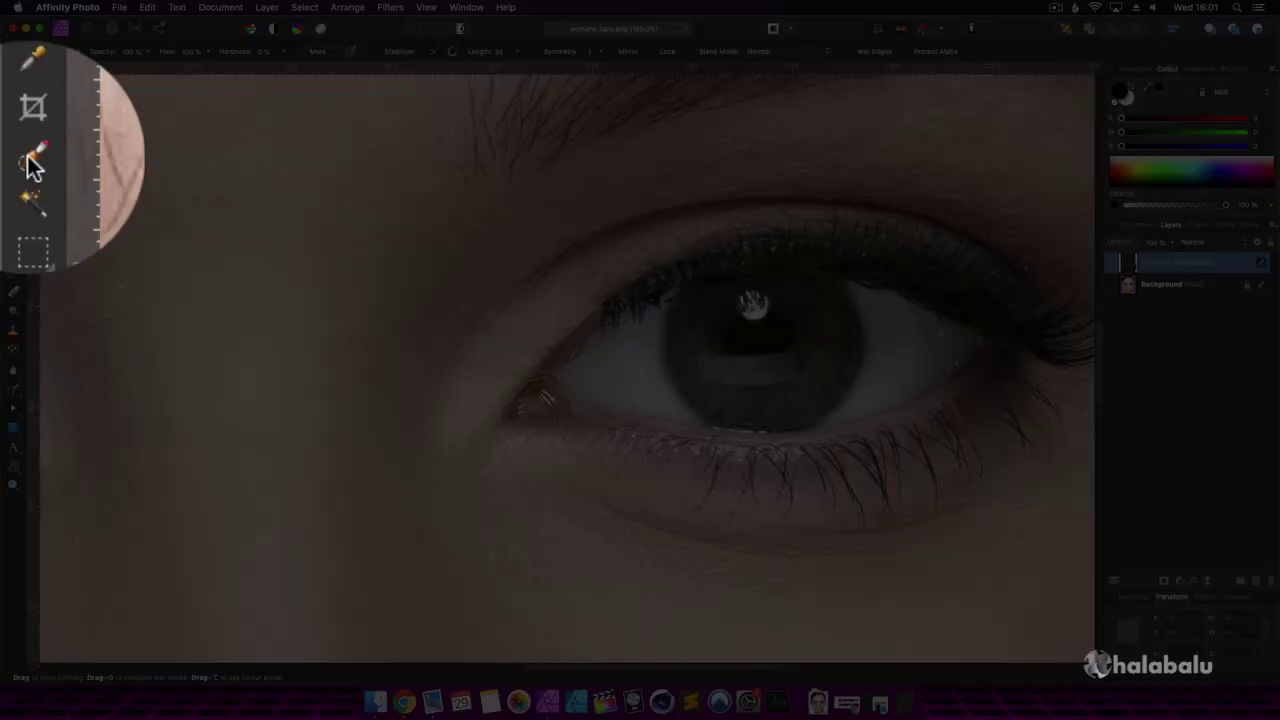
Brush-select the right-hand iris and open Refine Selection
left_click(13, 157)
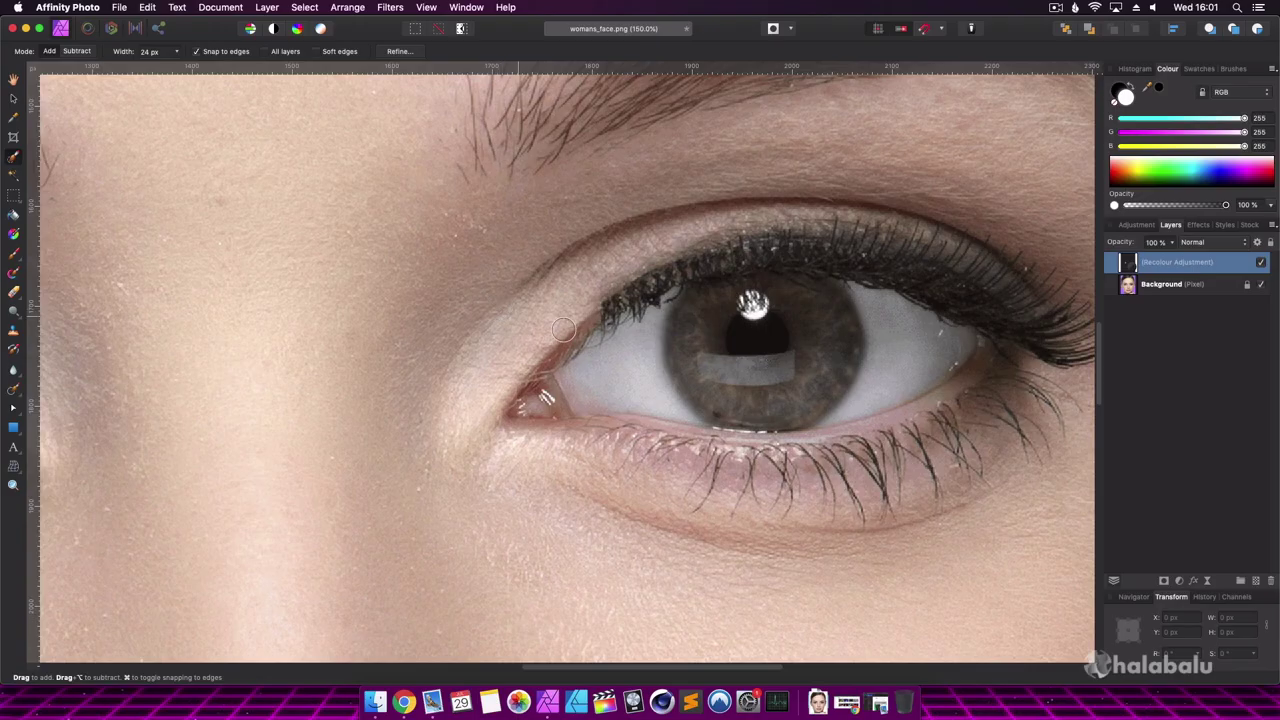
key("bracketright")
key("bracketright")
key("bracketright")
key("bracketright")
key("bracketright")
key("bracketright")
key("bracketright")
key("bracketright")
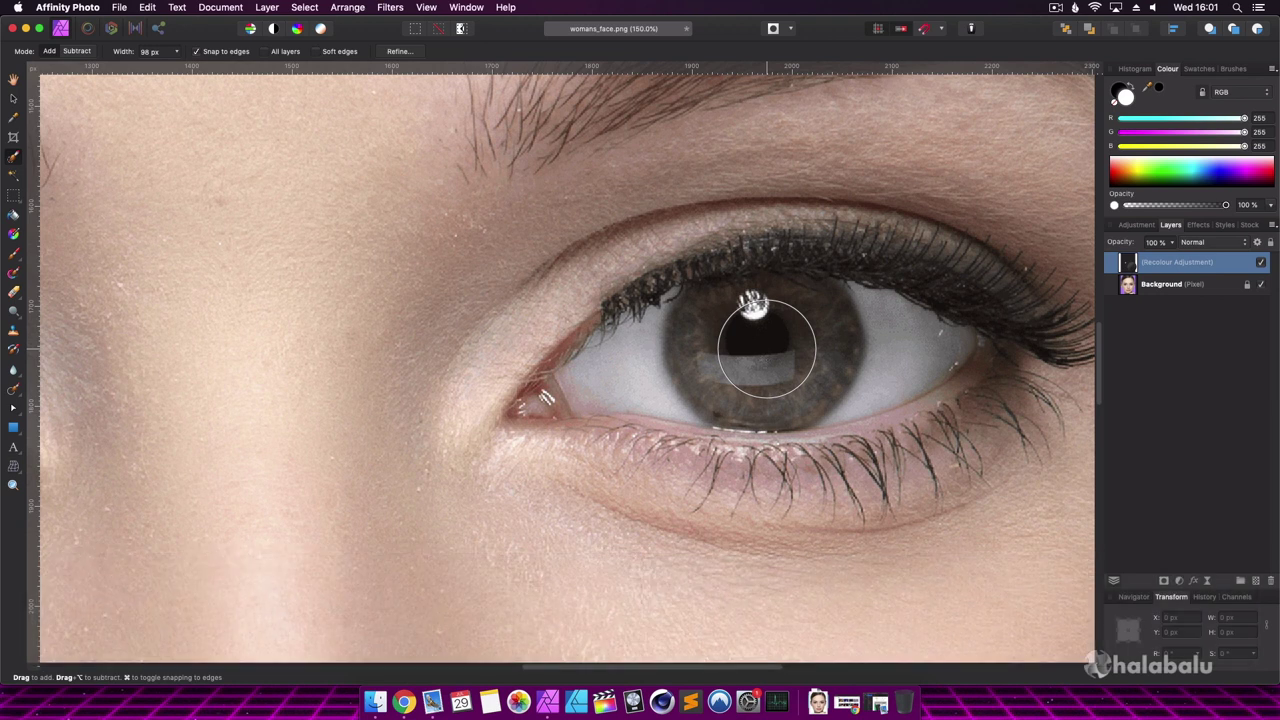
mouse_move(769, 345)
left_mouse_down()
mouse_move(735, 349)
mouse_move(752, 376)
mouse_move(788, 369)
mouse_move(808, 338)
mouse_move(747, 332)
mouse_move(735, 305)
mouse_move(716, 308)
mouse_move(696, 324)
mouse_move(693, 371)
mouse_move(712, 394)
mouse_move(771, 406)
mouse_move(828, 355)
left_mouse_up()
key("bracketleft")
key("bracketleft")
key("bracketleft")
key("bracketleft")
key("bracketleft")
key("bracketleft")
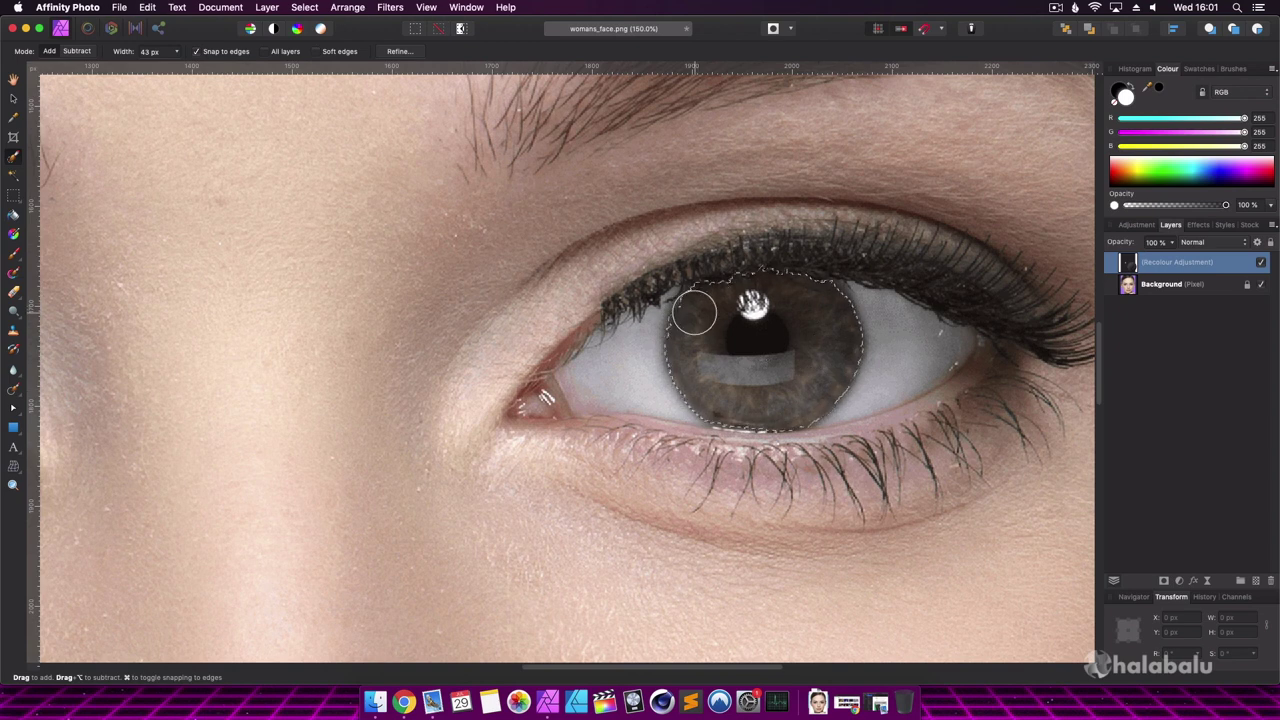
key("super")
key("alt+super+r")
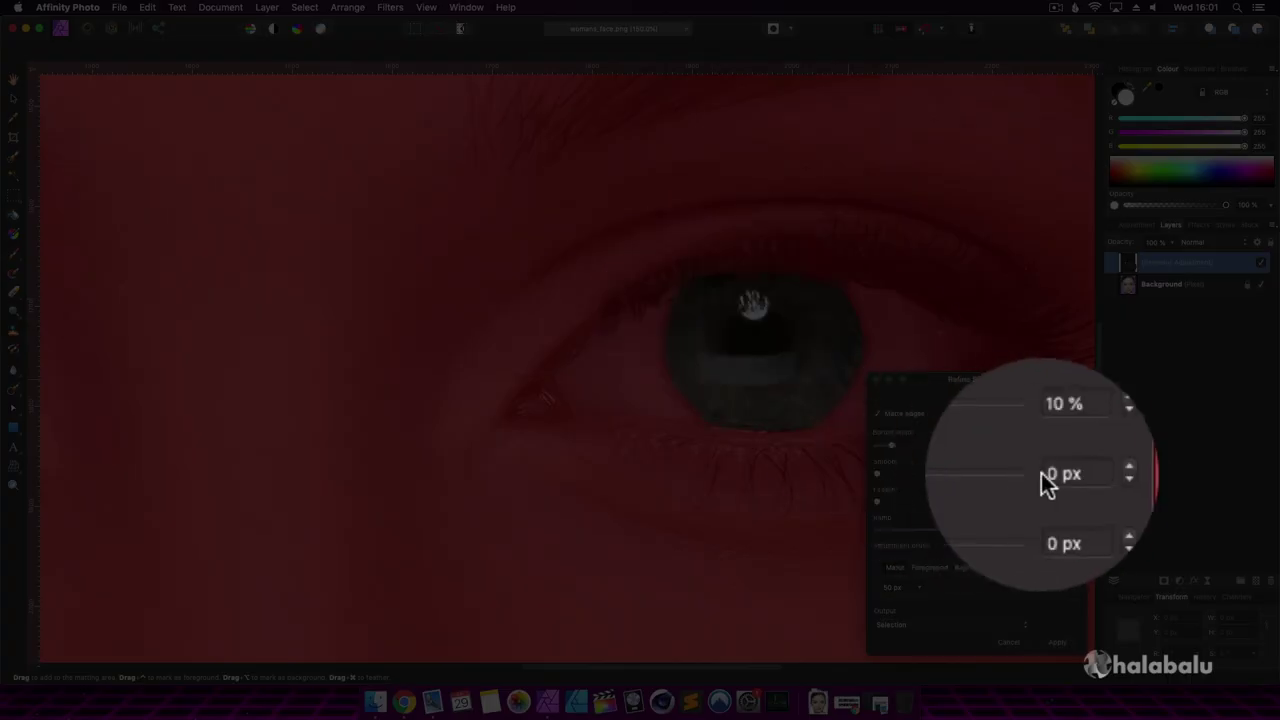
Refine the second iris selection with 20 px smoothing and 5 px feather and apply it
left_click(1050, 472)
type("20")
key("Return")
left_click(1050, 501)
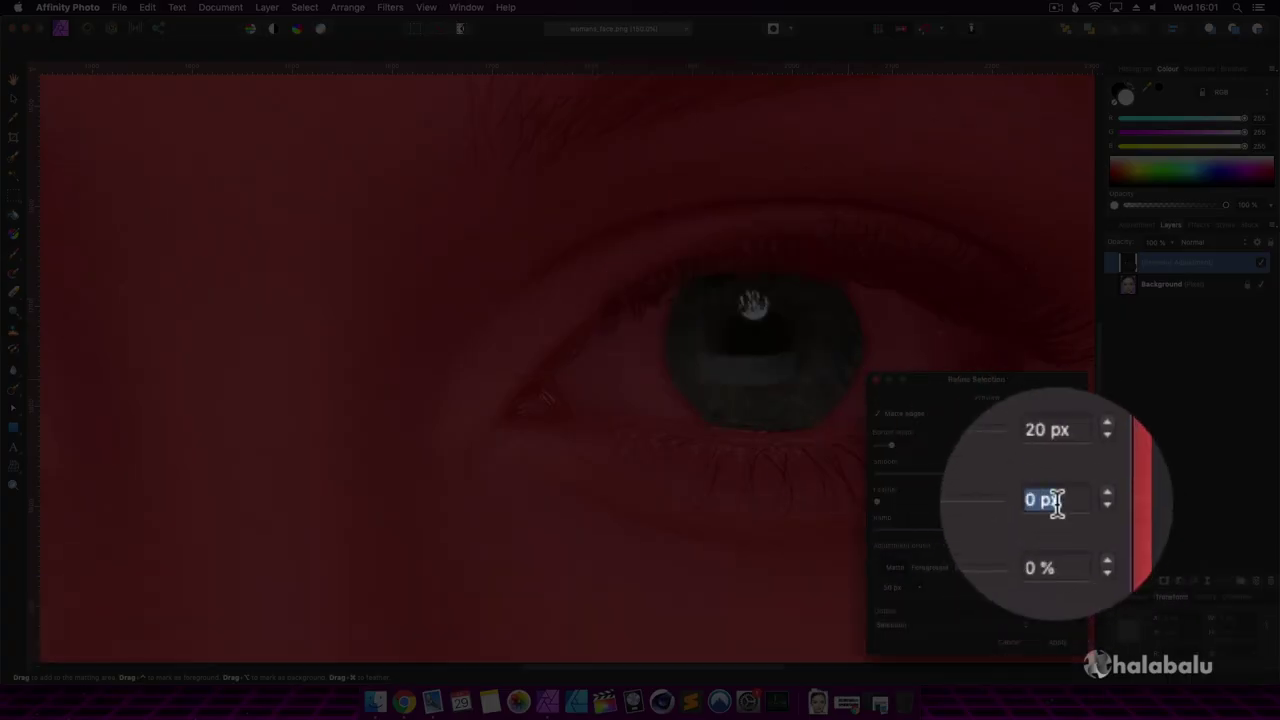
type("5")
key("Return")
left_click(1058, 604)
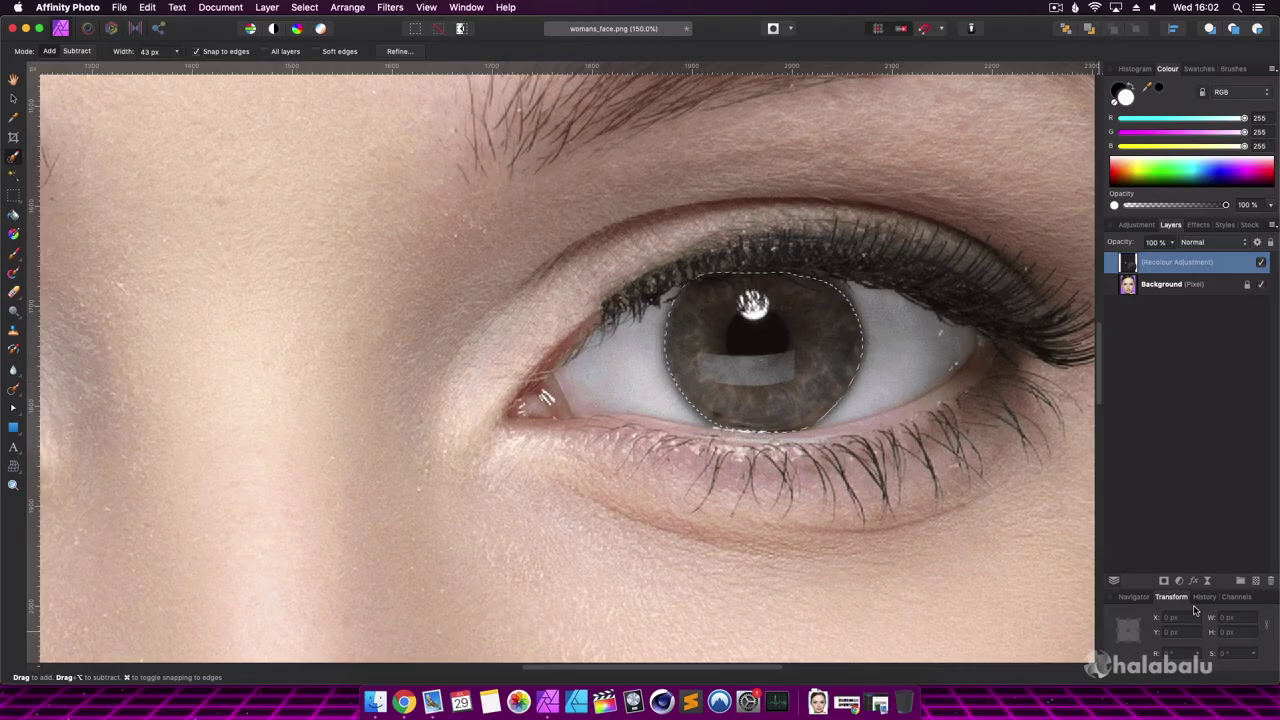
Add a Recolour adjustment at 200° hue and 40% saturation to the second iris, then deselect
left_click(1165, 582)
left_click(1170, 610)
left_click(1063, 563)
type("200")
key("Return")
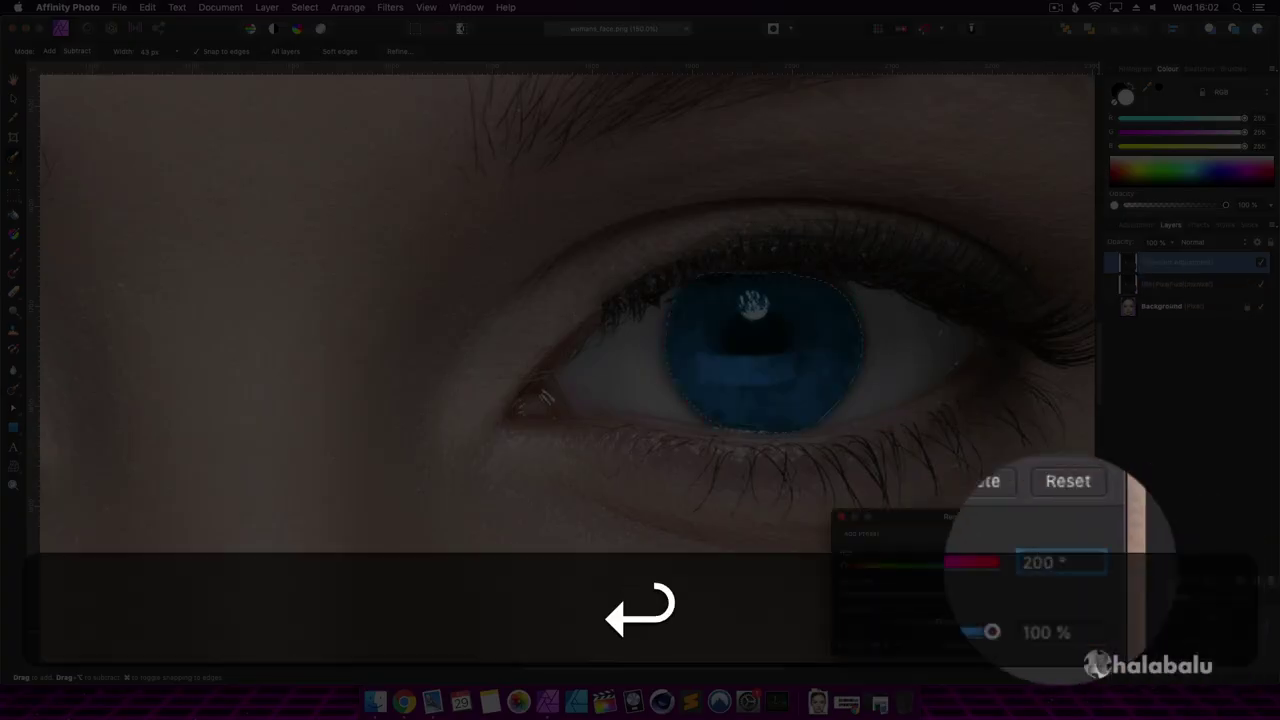
left_click(1063, 591)
type("40")
key("Return")
left_click(841, 517)
key("super+d")
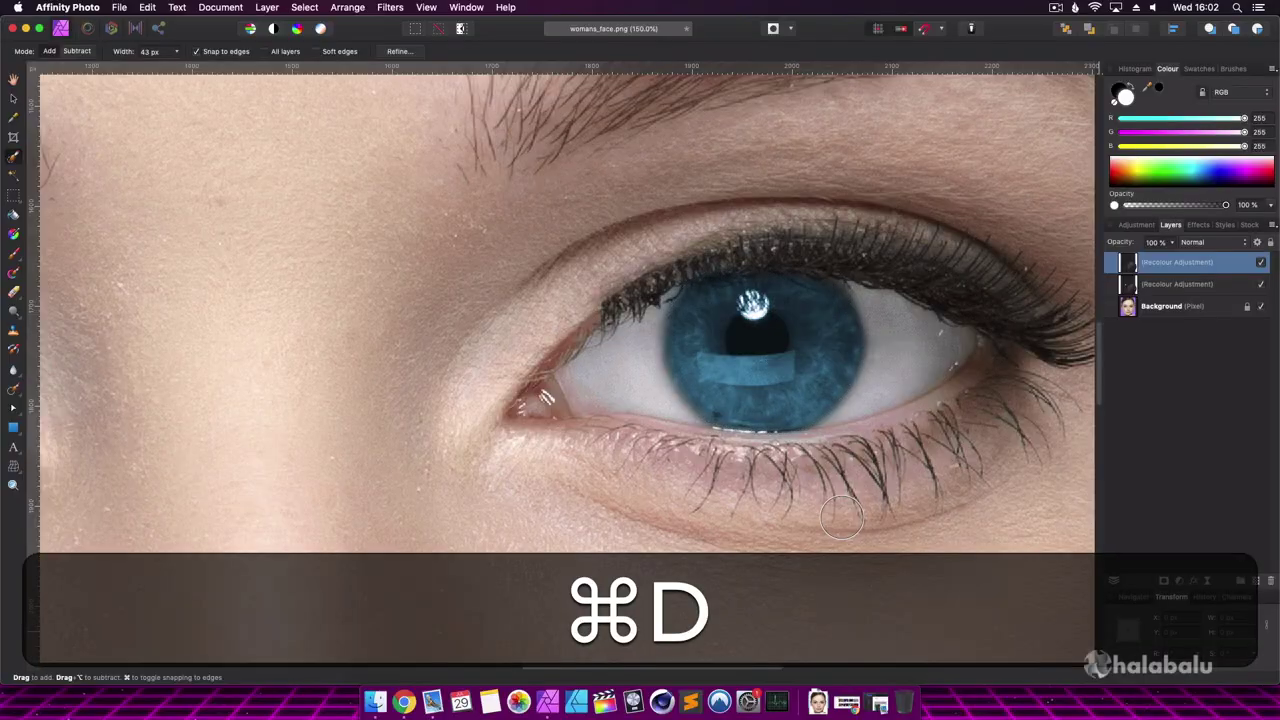
left_click(12, 254)
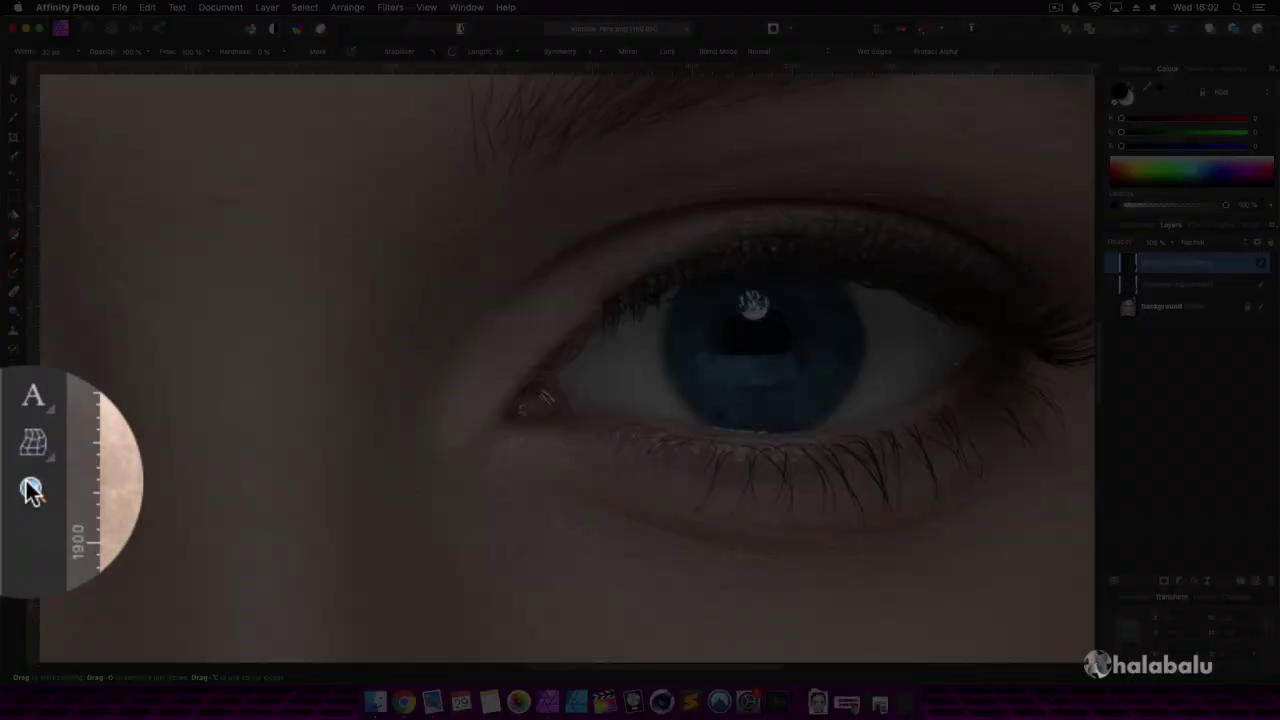
Zoom out to 25% to see the whole face
left_click(13, 485)
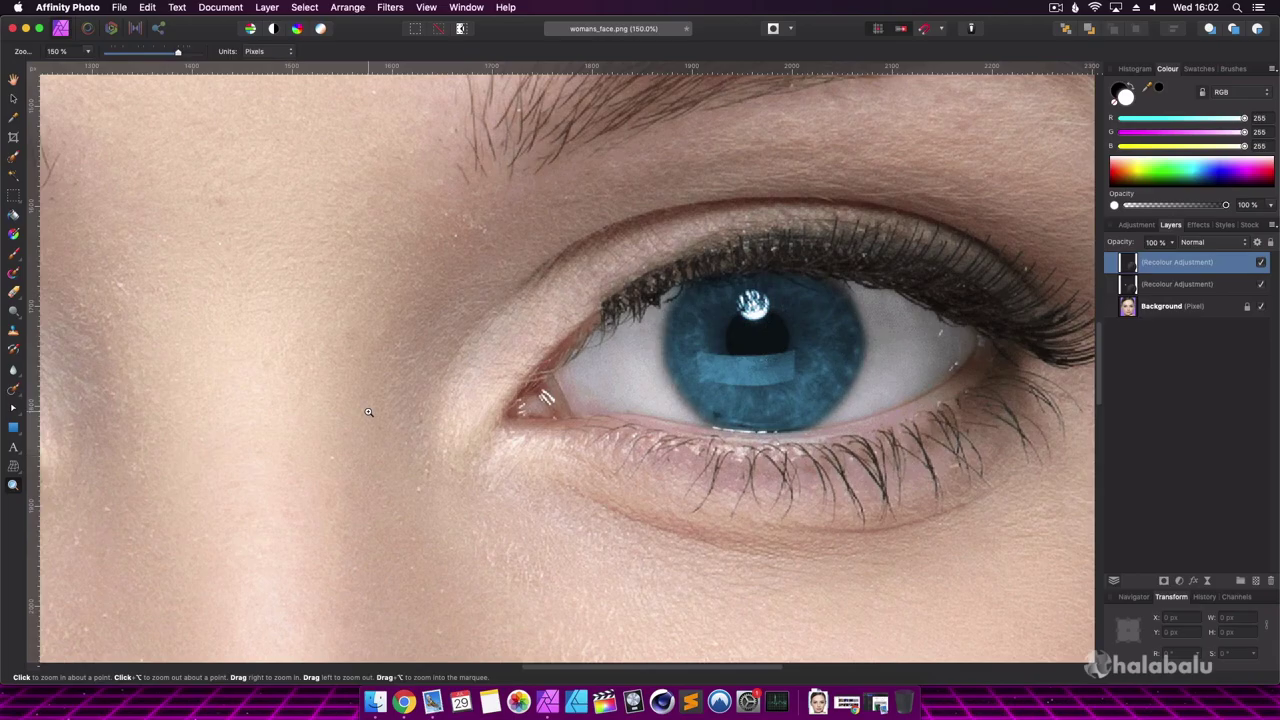
key("alt")
left_click(368, 412, "alt")
left_click(368, 412, "alt")
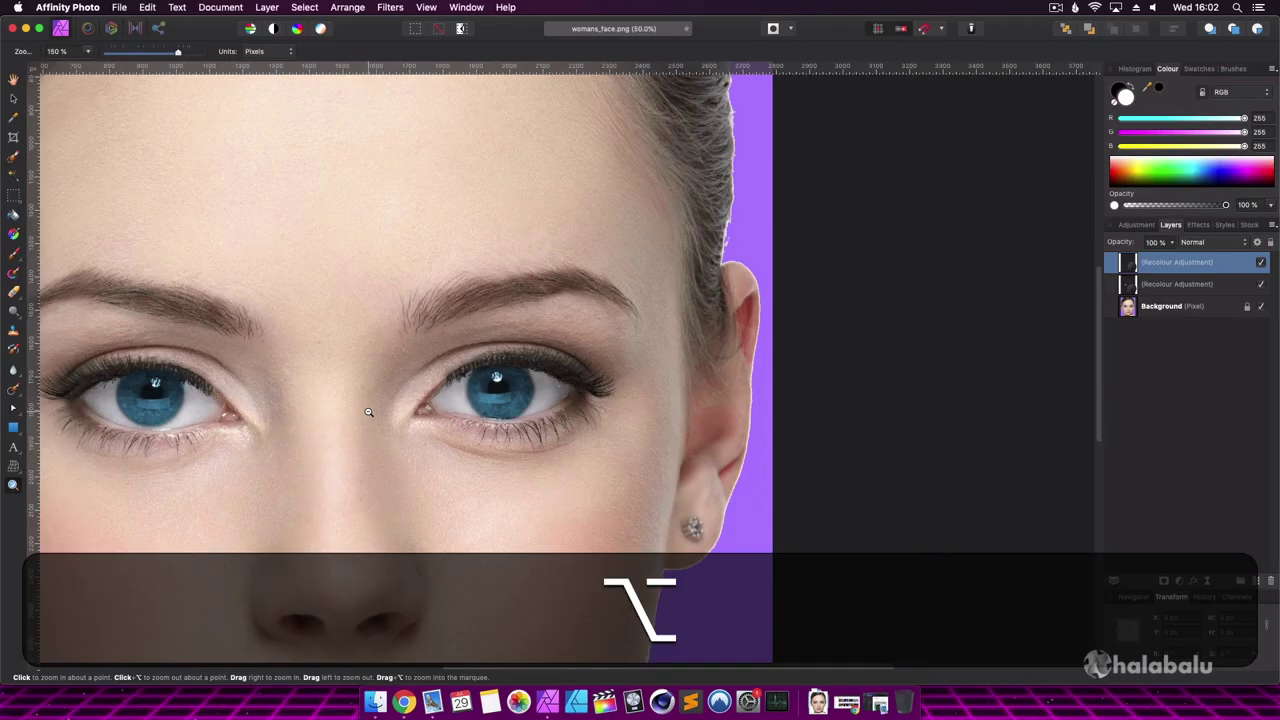
left_click(368, 412, "alt")
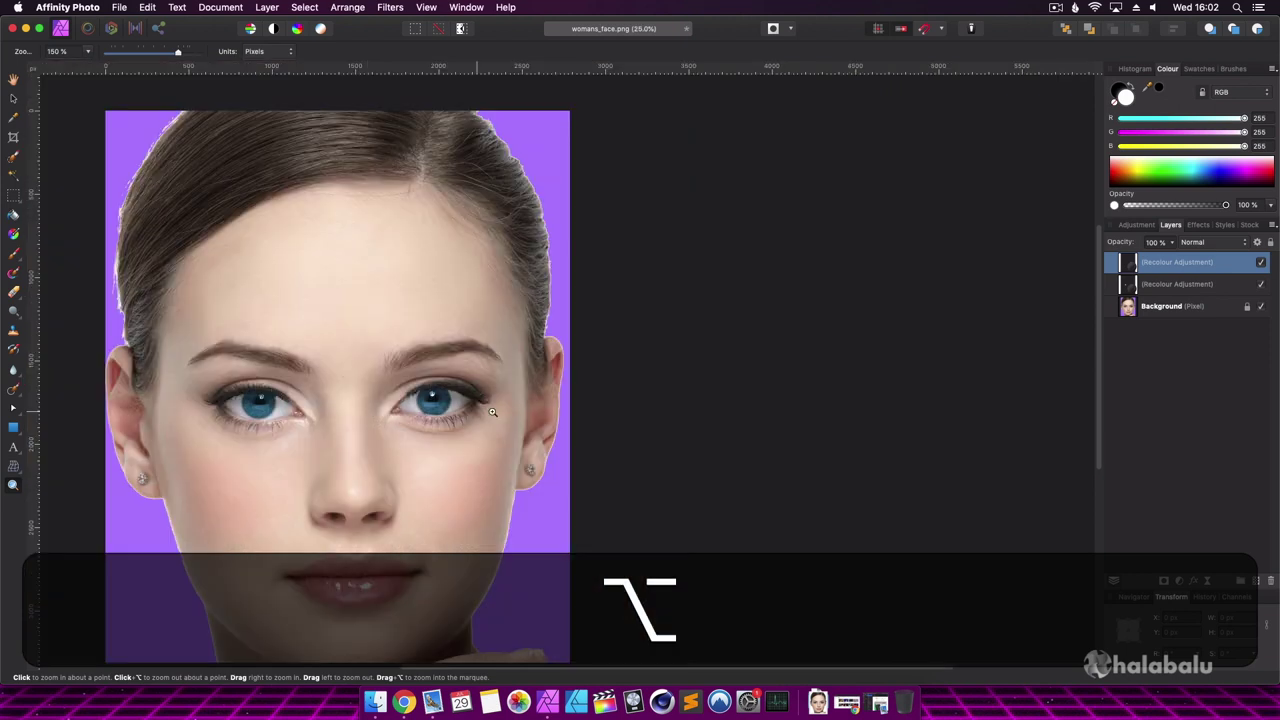
scroll(495, 412, "left", 5)
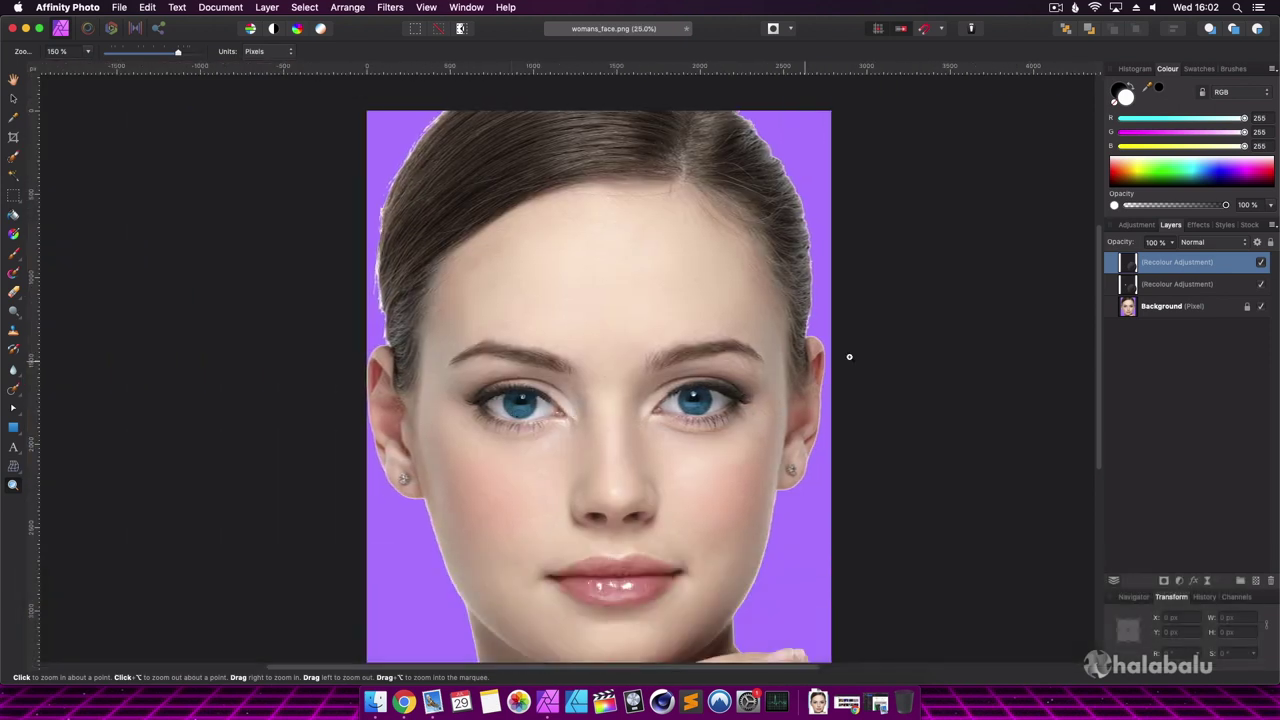
Select both Recolour layers and toggle their visibility off and on to compare the eyes
left_click(1205, 288, "shift")
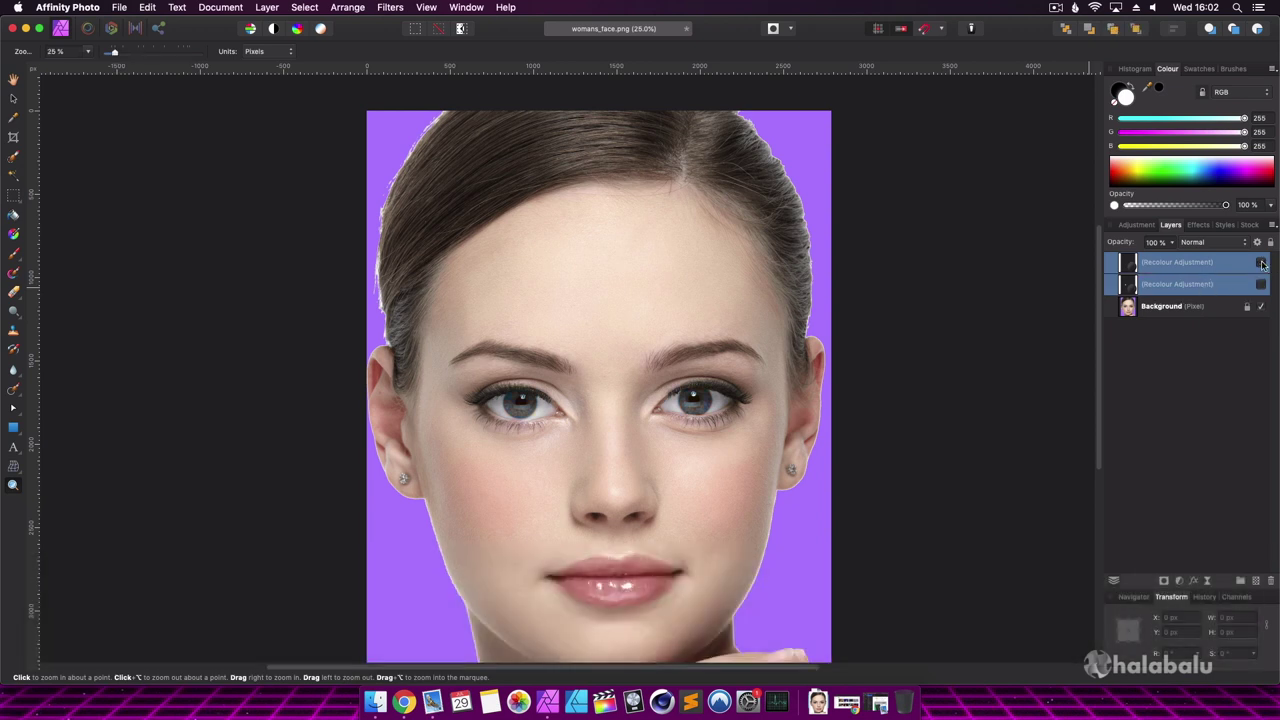
left_click(1261, 263)
left_click(1261, 263)
left_click(1262, 264)
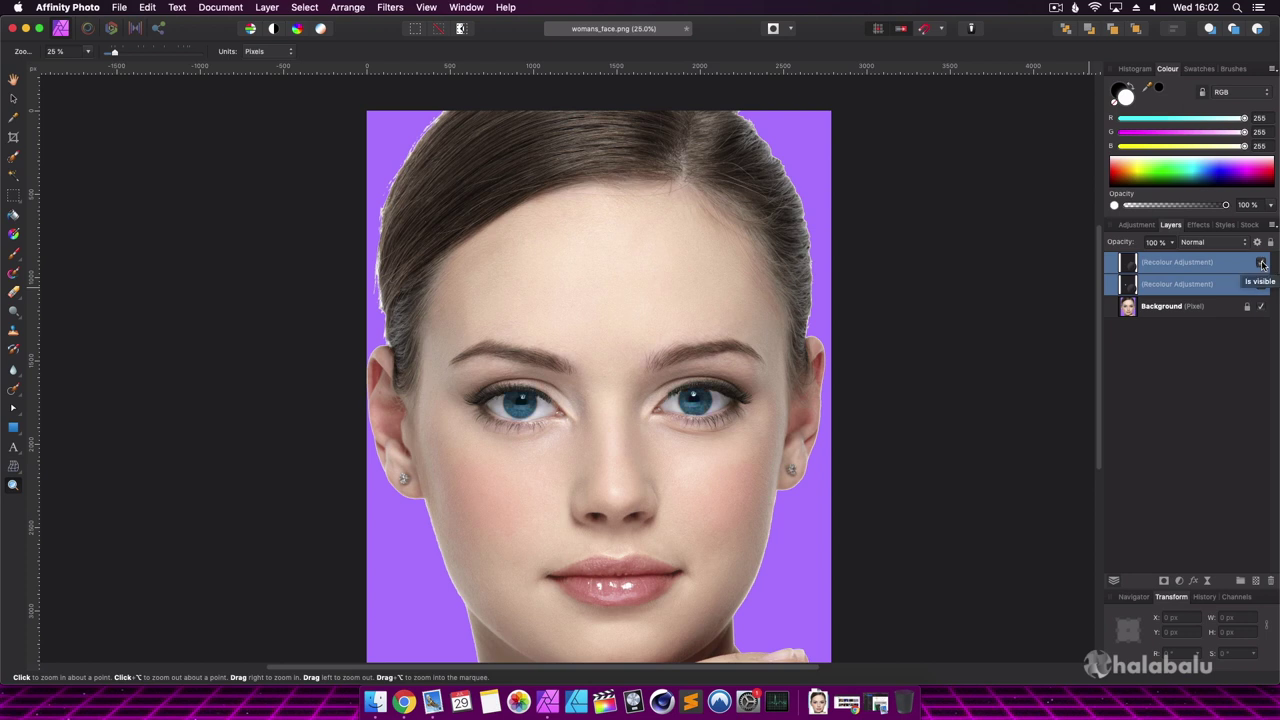
left_click(1256, 358)
scroll(689, 398, "down", 4)
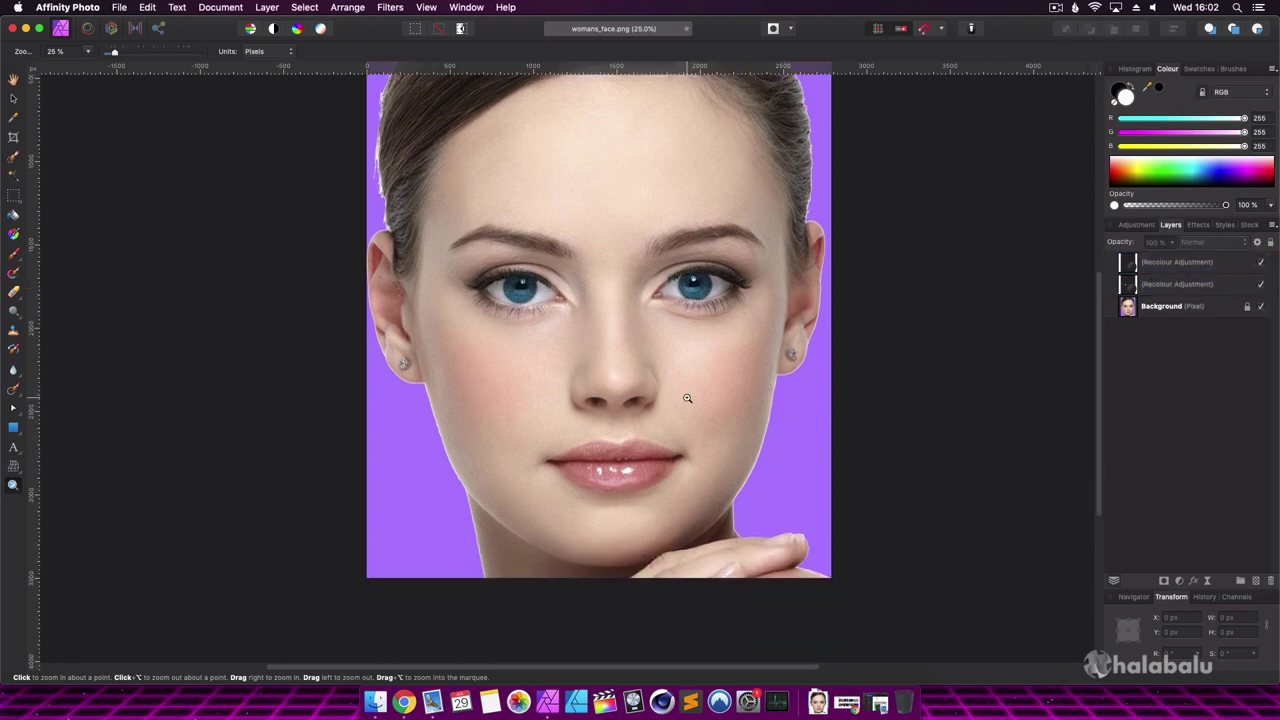
left_click(613, 464)
Zoom the lips to 150% and brush a selection over them
left_click(613, 464)
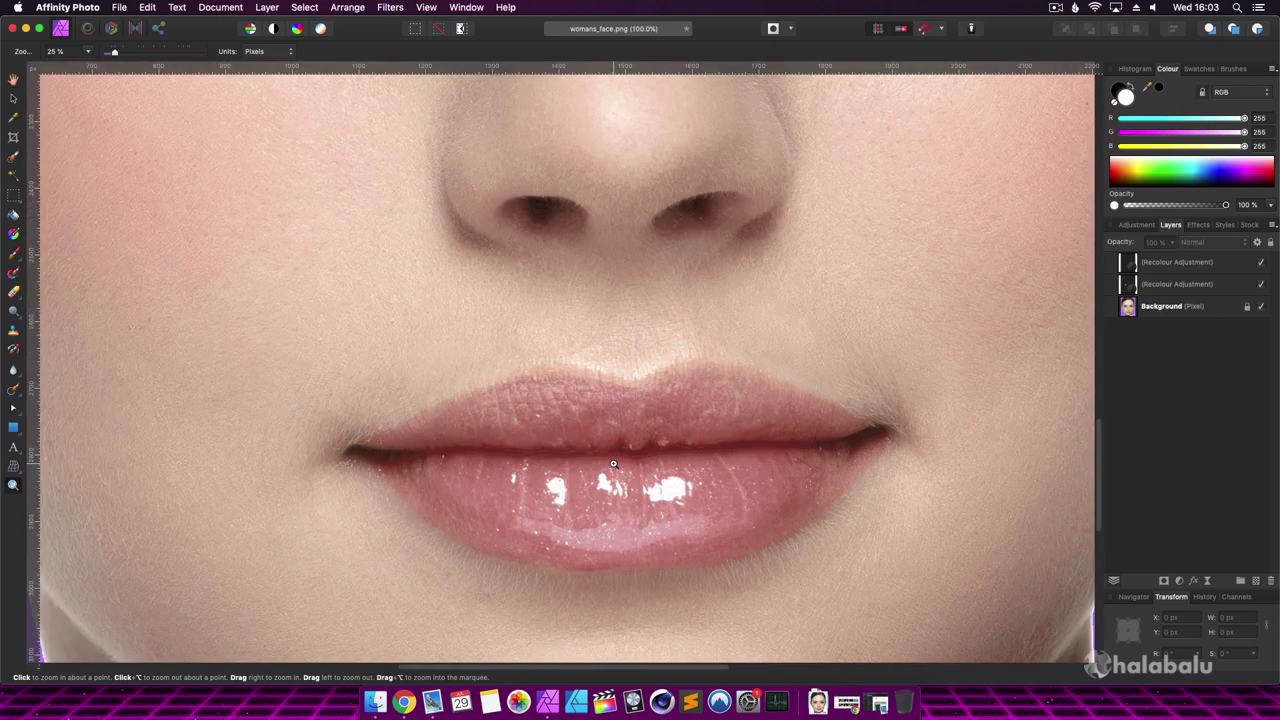
left_click(613, 464)
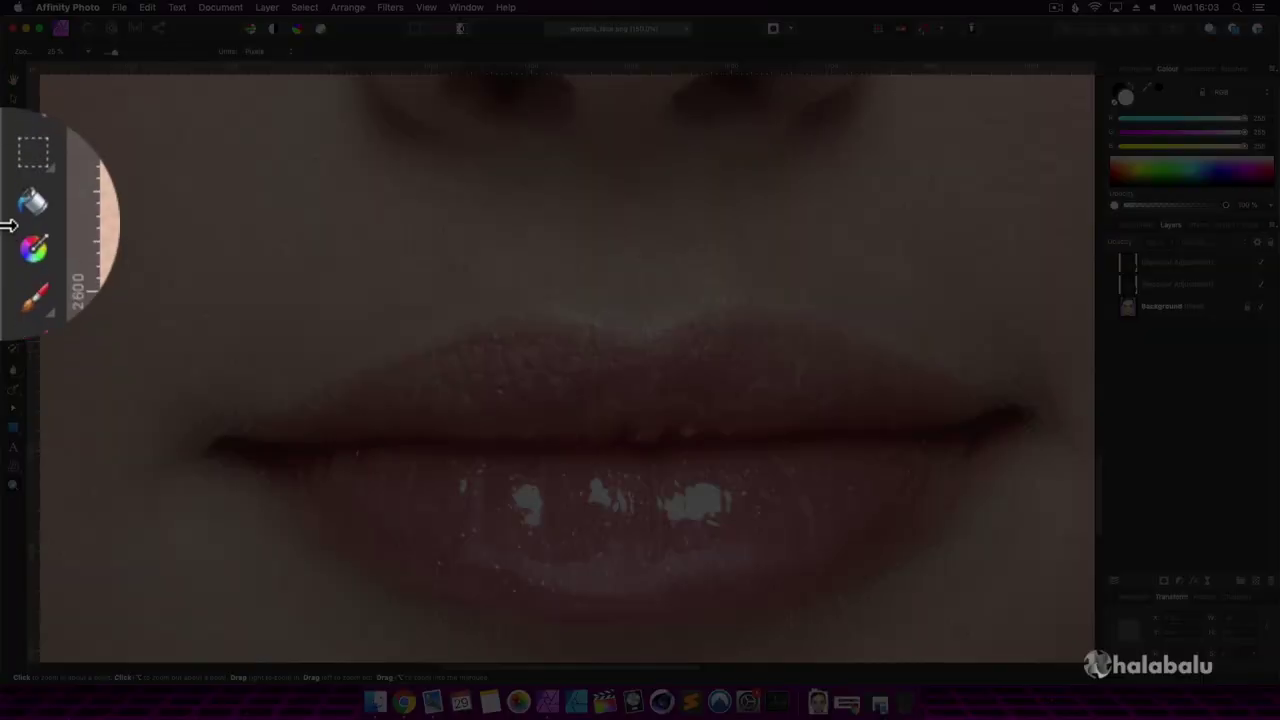
left_click(13, 157)
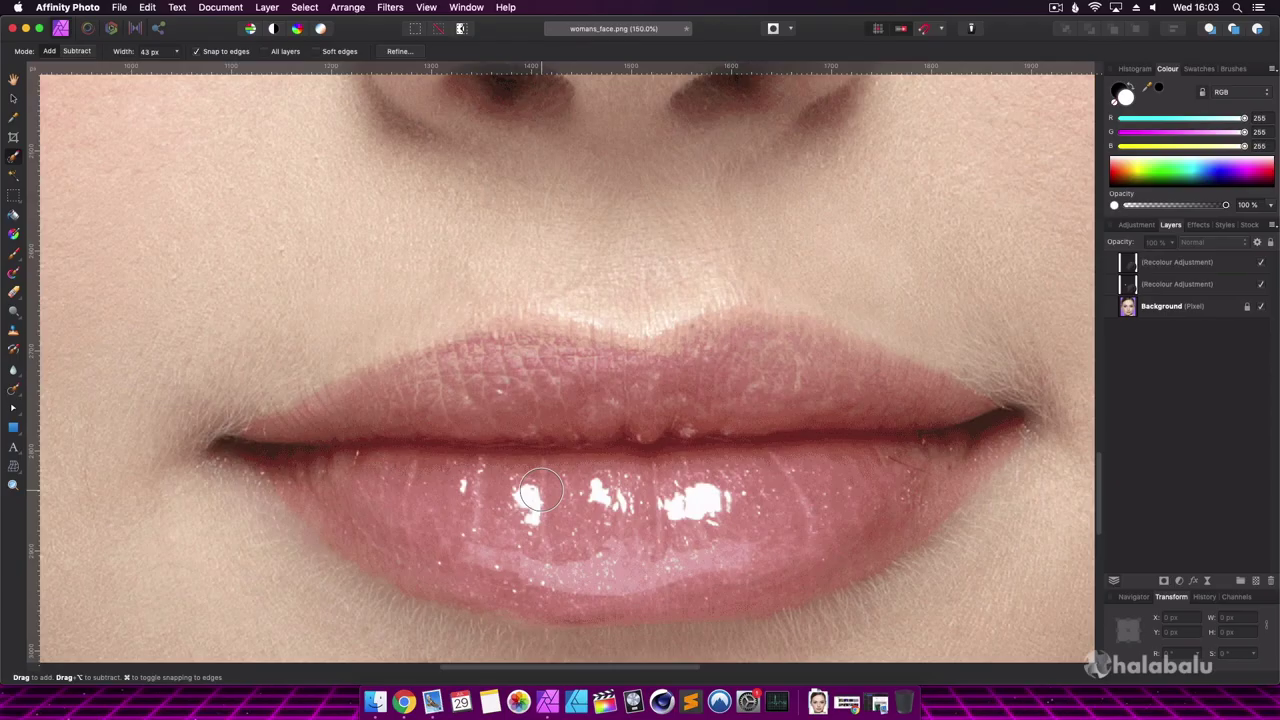
key("bracketright")
key("bracketright")
key("bracketright")
key("bracketright")
key("bracketright")
key("bracketright")
key("bracketright")
key("bracketright")
key("bracketright")
key("bracketright")
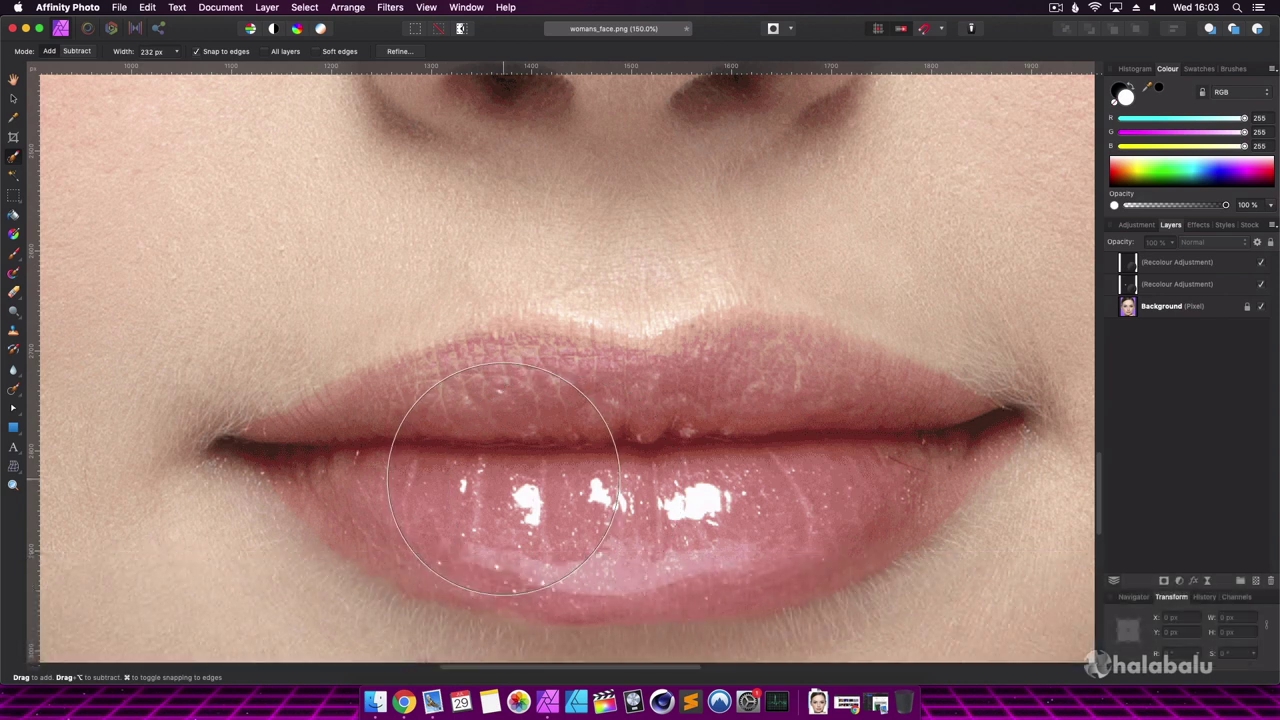
mouse_move(503, 478)
left_mouse_down()
mouse_move(667, 492)
mouse_move(737, 486)
mouse_move(777, 460)
left_mouse_up()
Subtract the skin below the lower lip and along the upper lip edge from the selection
key("bracketleft")
key("bracketleft")
key("bracketleft")
key("bracketleft")
key("bracketleft")
key("bracketleft")
key("bracketleft")
key("bracketleft")
key("bracketleft")
key("bracketleft")
key("bracketleft")
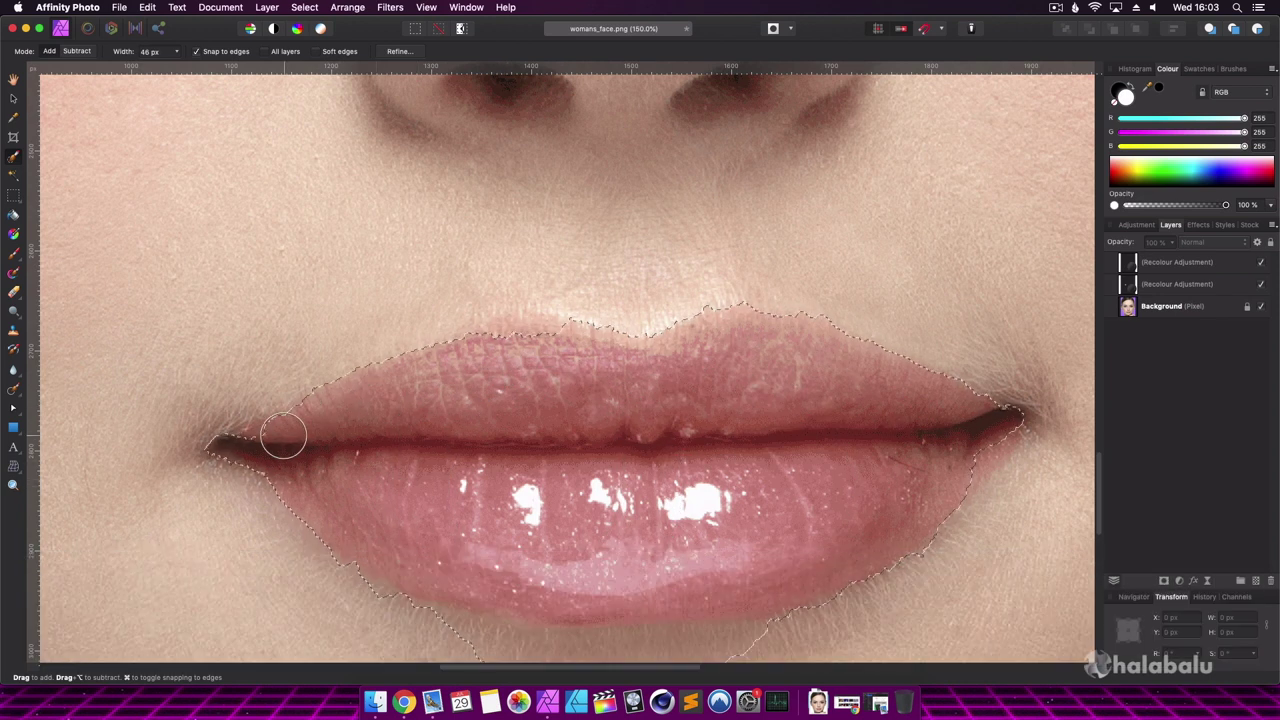
scroll(457, 465, "down", 3)
key("alt")
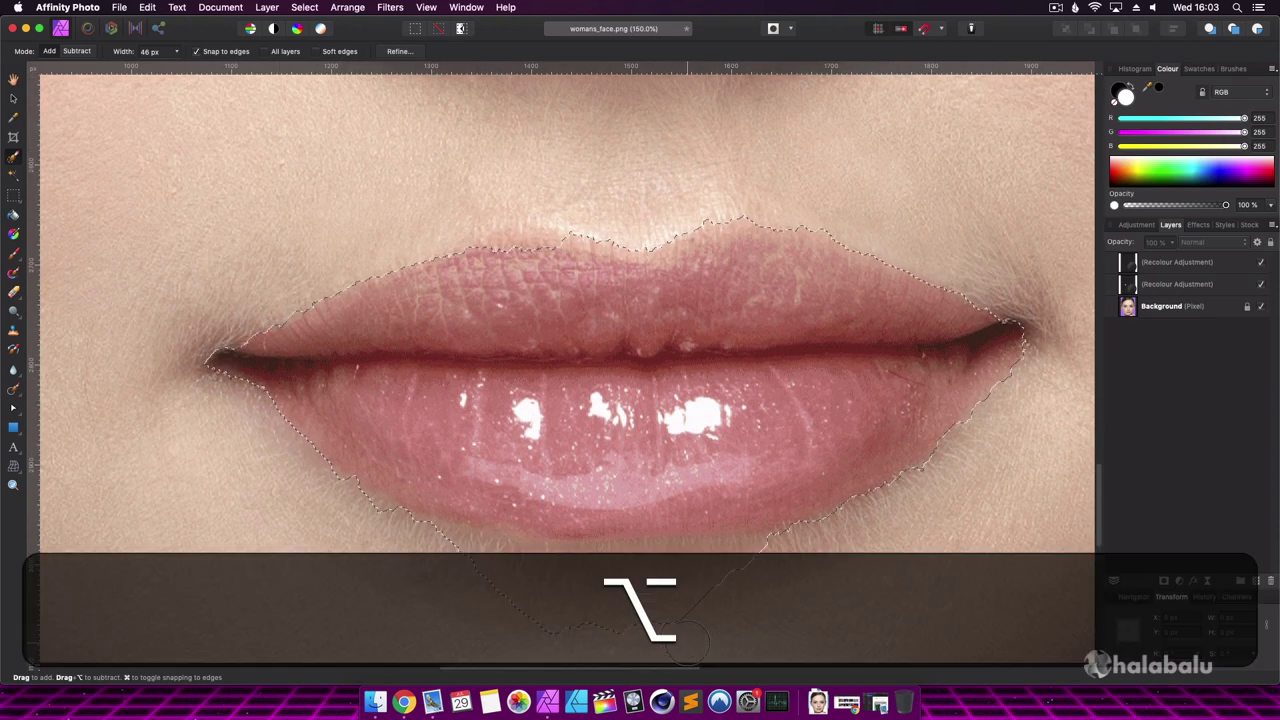
mouse_move(372, 530)
left_mouse_down()
mouse_move(473, 561)
mouse_move(780, 577)
mouse_move(663, 489)
mouse_move(669, 512)
mouse_move(648, 517)
mouse_move(451, 507)
mouse_move(397, 486)
mouse_move(411, 552)
mouse_move(413, 536)
mouse_move(522, 513)
left_mouse_up()
key("bracketleft")
key("bracketleft")
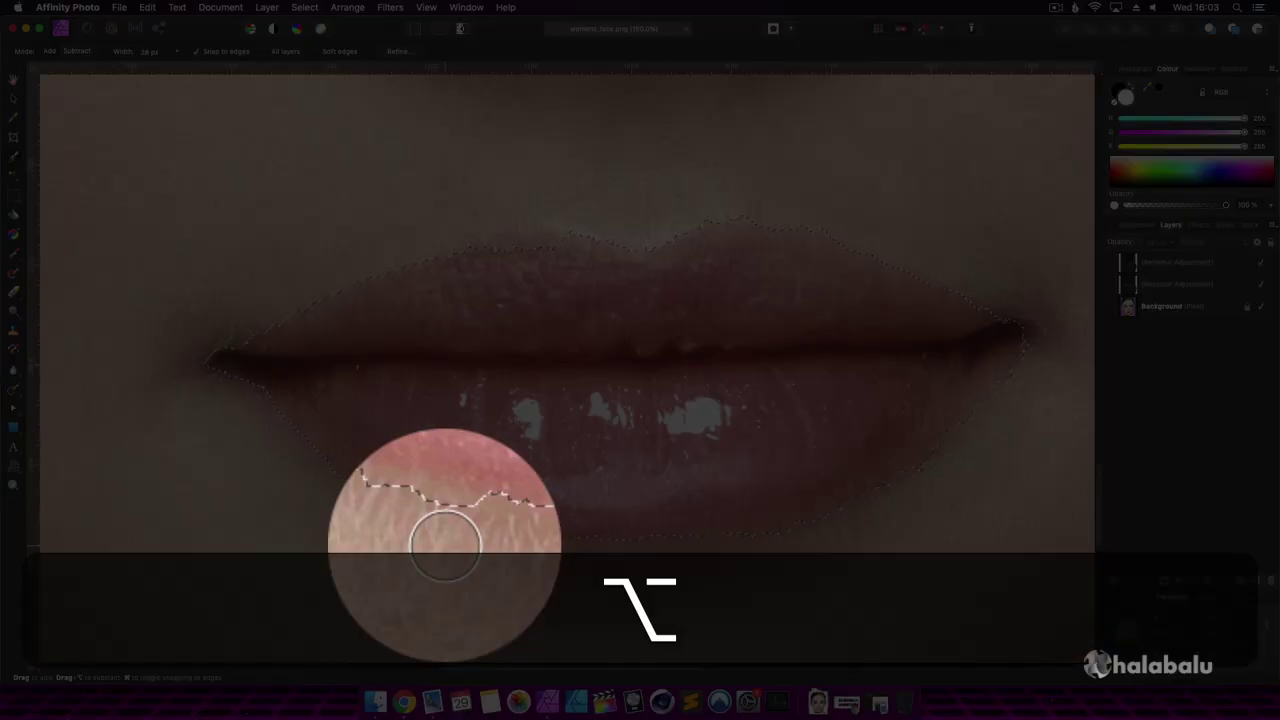
key("bracketleft")
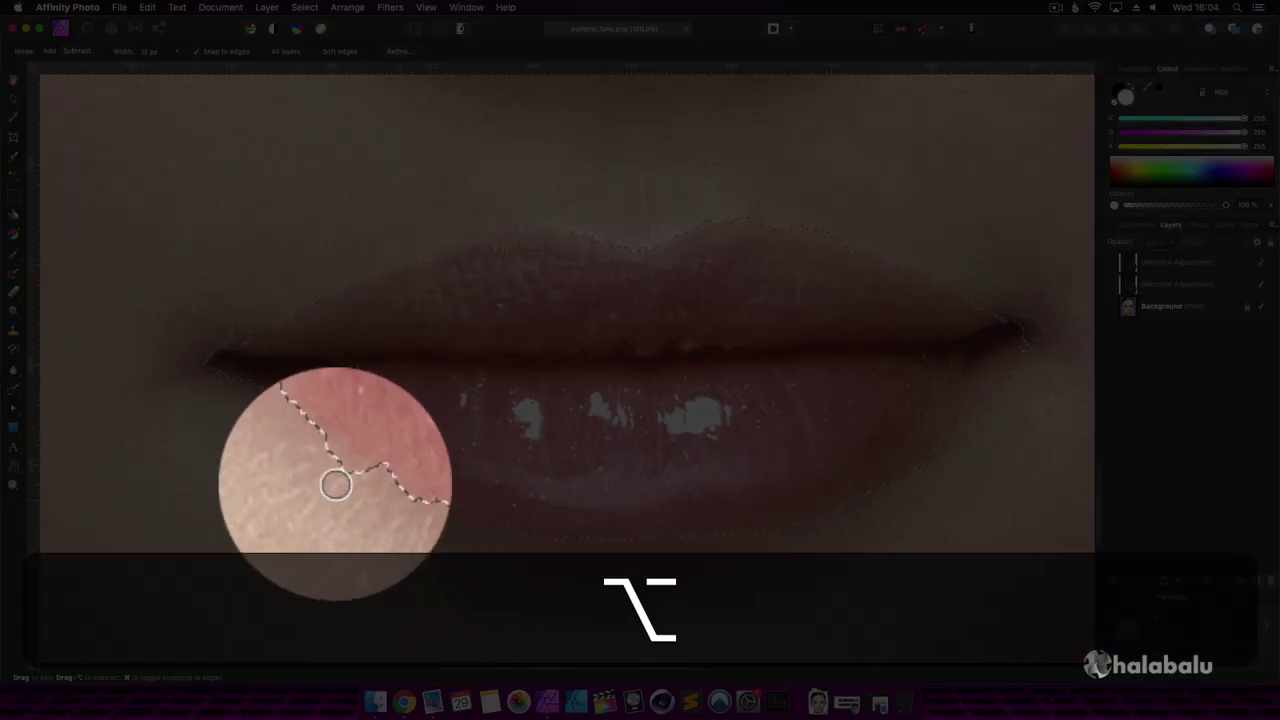
mouse_move(566, 251)
left_mouse_down()
mouse_move(514, 246)
mouse_move(471, 265)
mouse_move(1021, 335)
mouse_move(778, 345)
left_mouse_up()
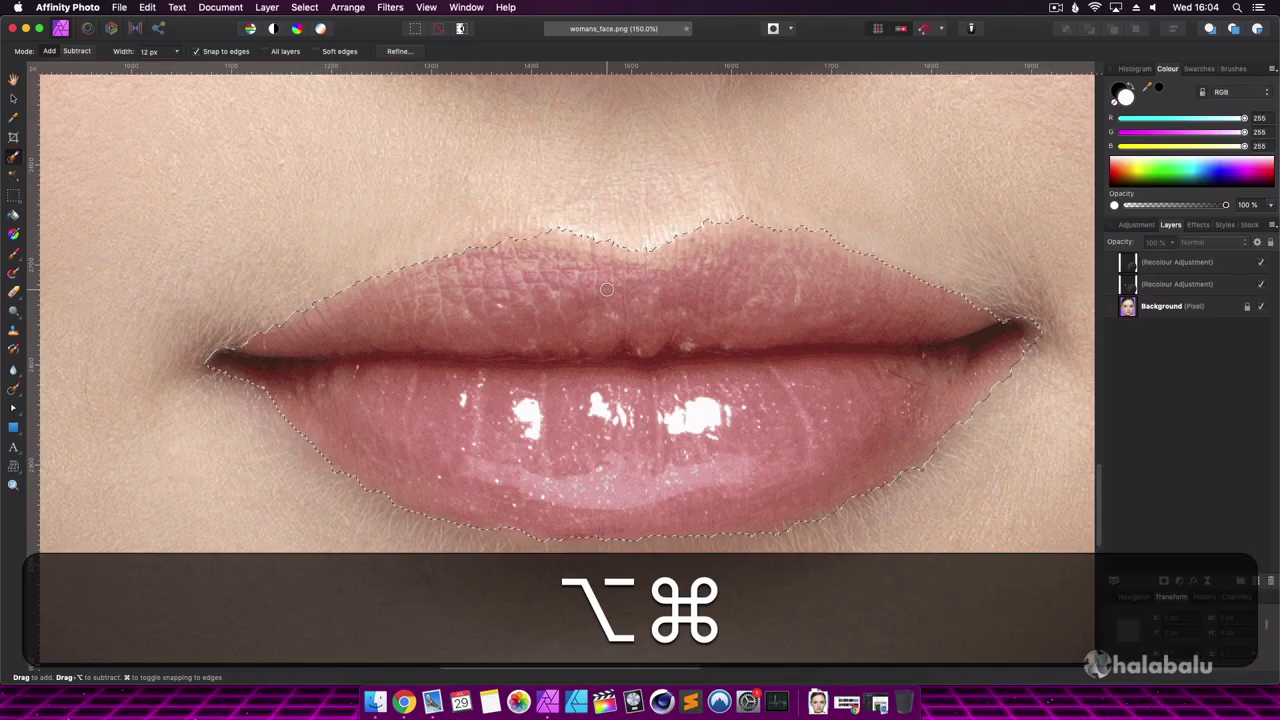
Refine the lip selection with Smooth 20 px and Feather 5 px and apply it
key("alt+super+r")
double_click(1062, 472)
type("20")
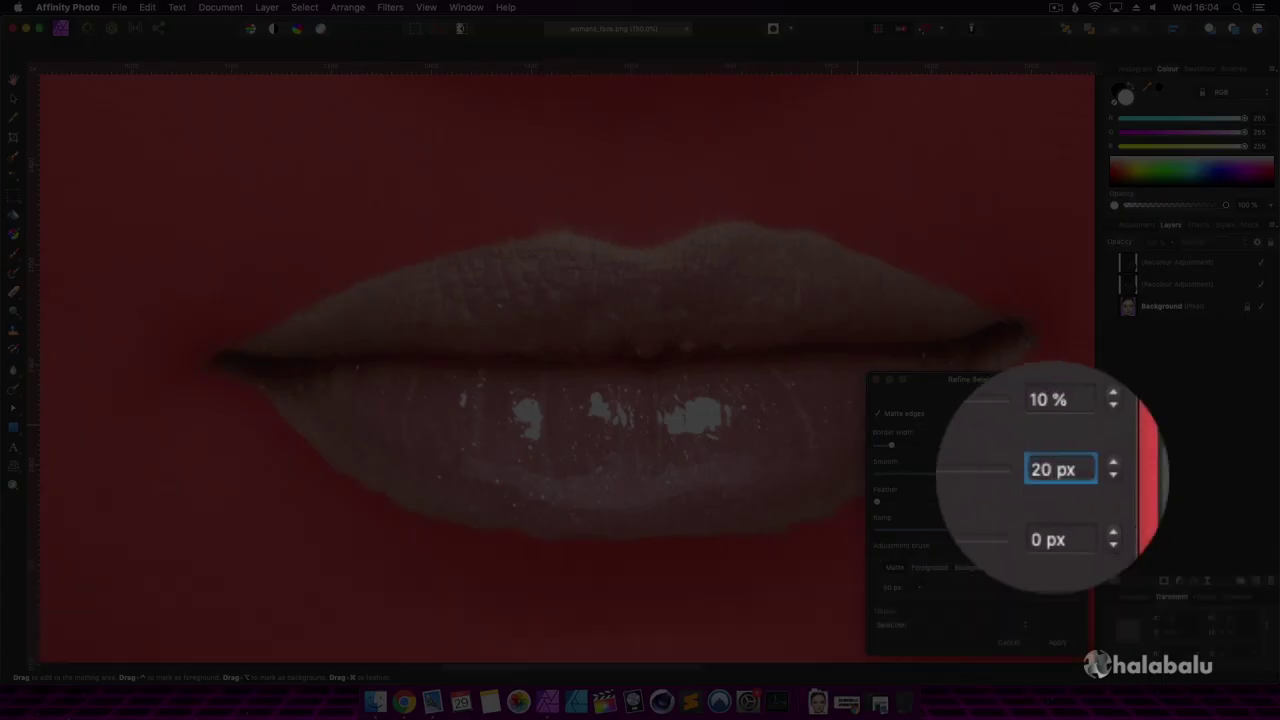
double_click(1050, 501)
type("5")
key("Return")
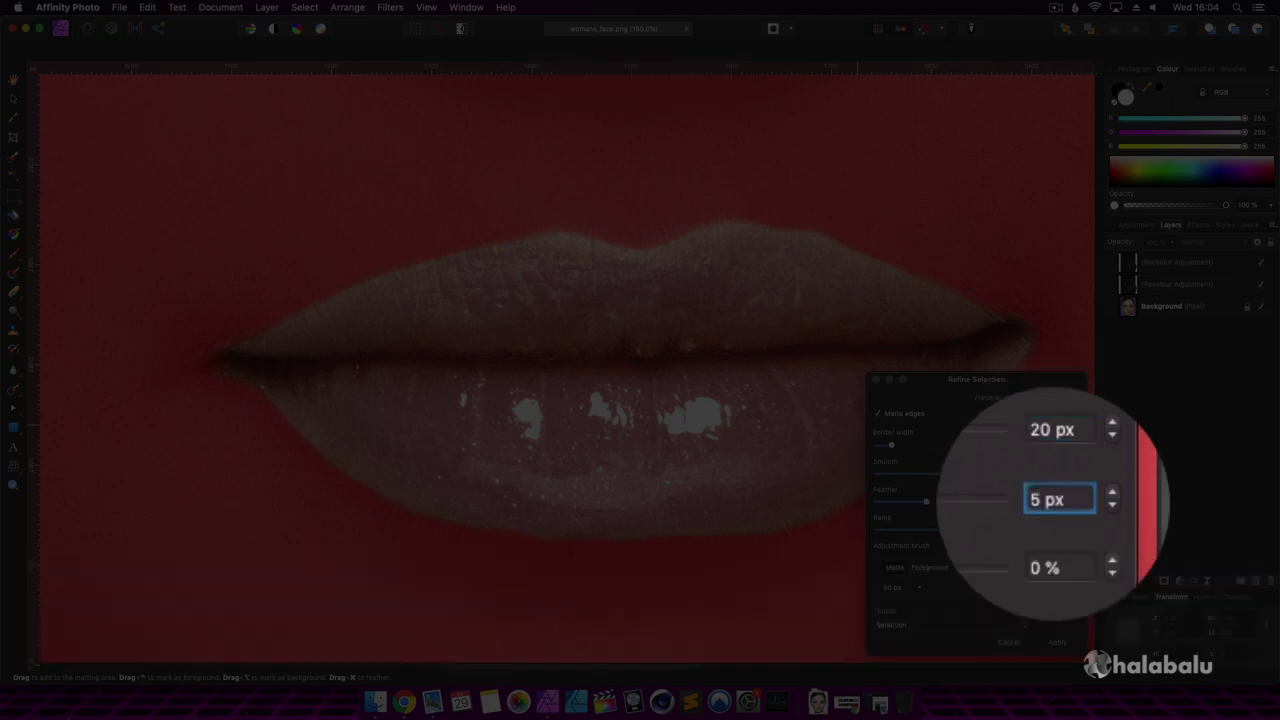
left_click(1060, 603)
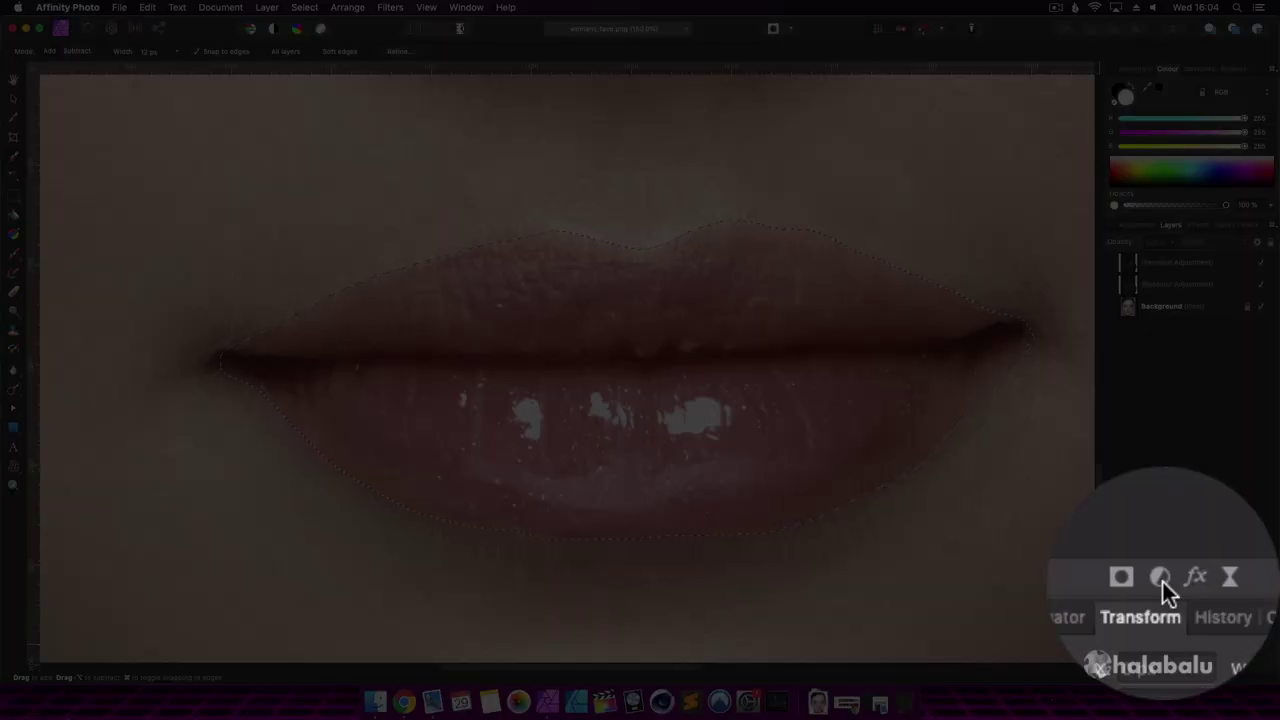
Add a Recolour adjustment at 0° hue and 40% saturation to the lips, then deselect
left_click(1162, 581)
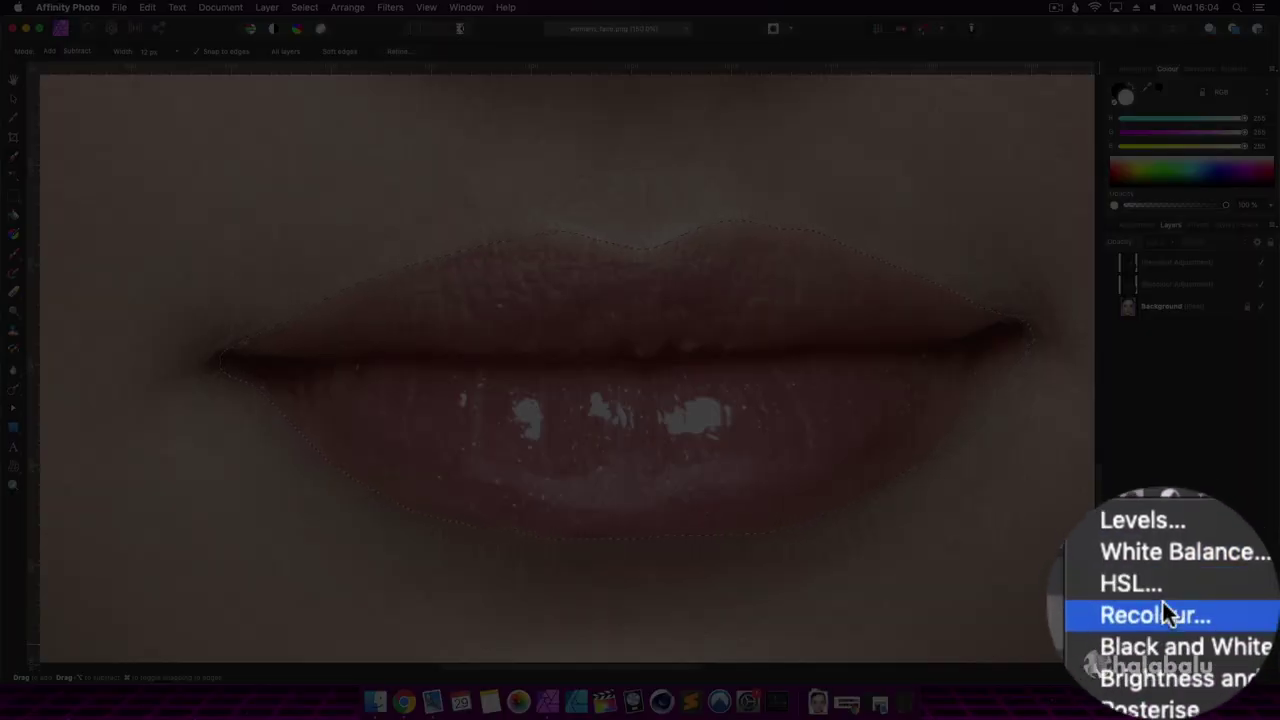
left_click(1162, 606)
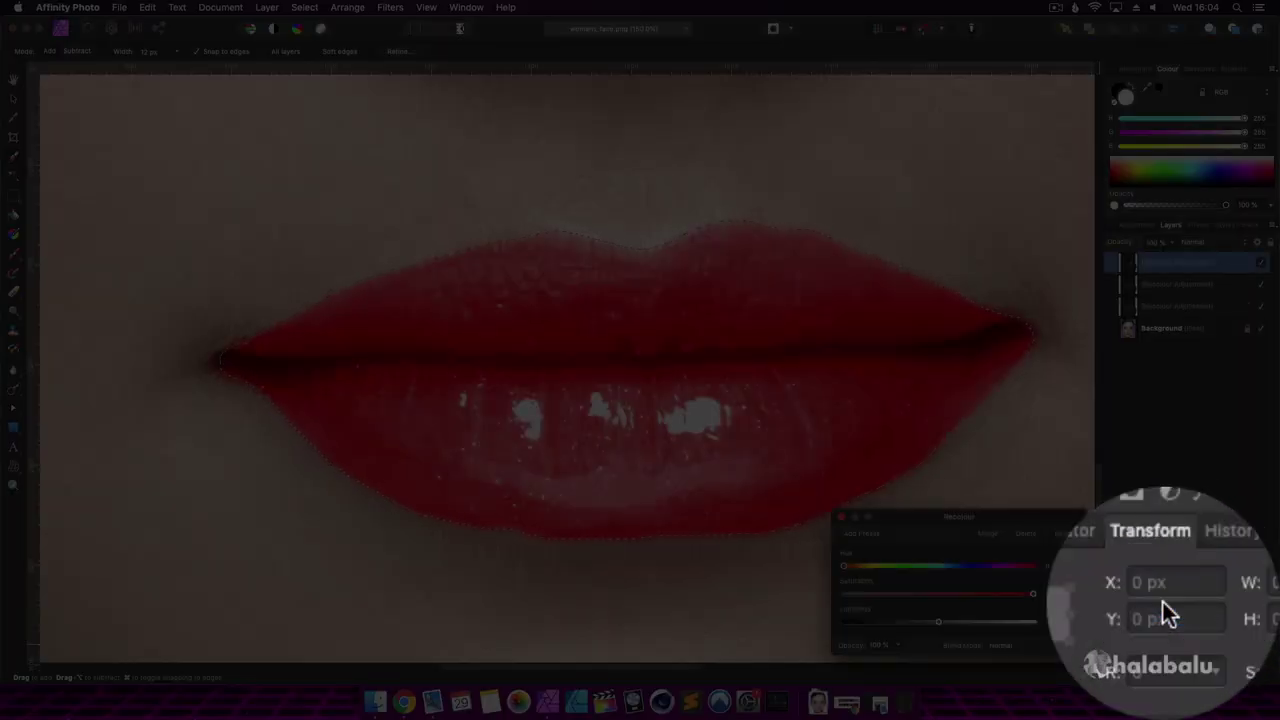
left_click(1058, 593)
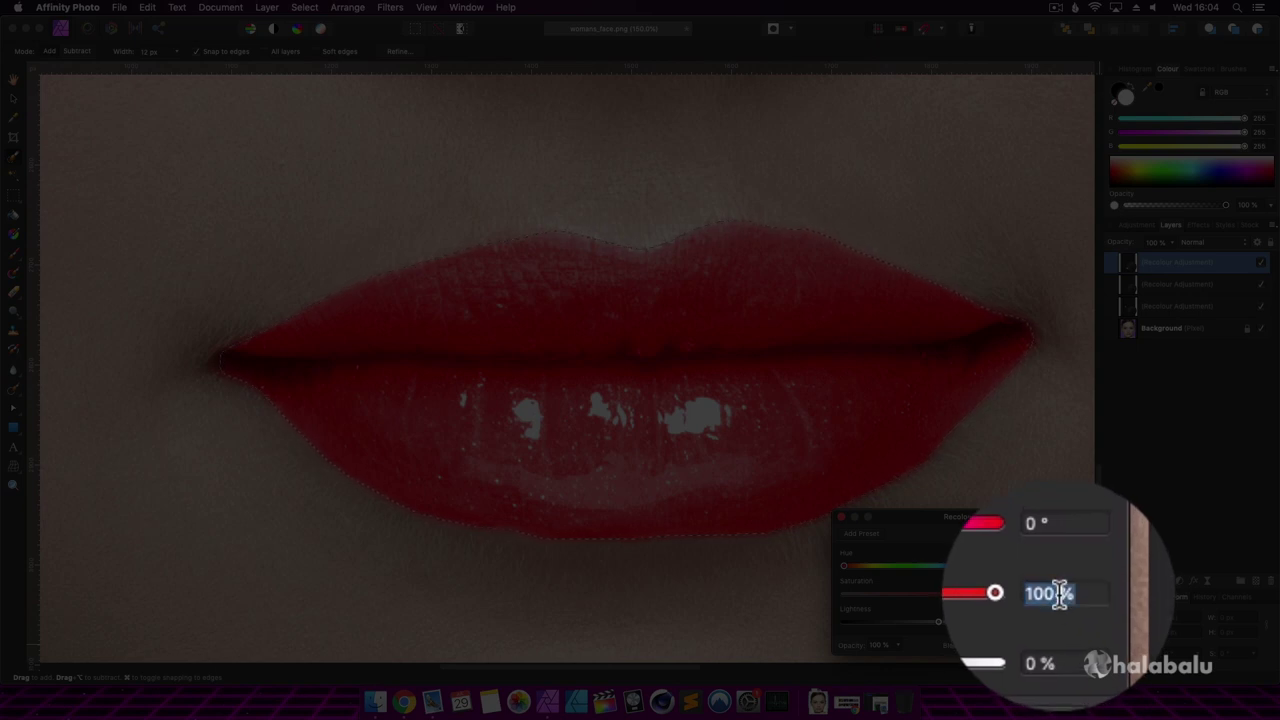
type("40")
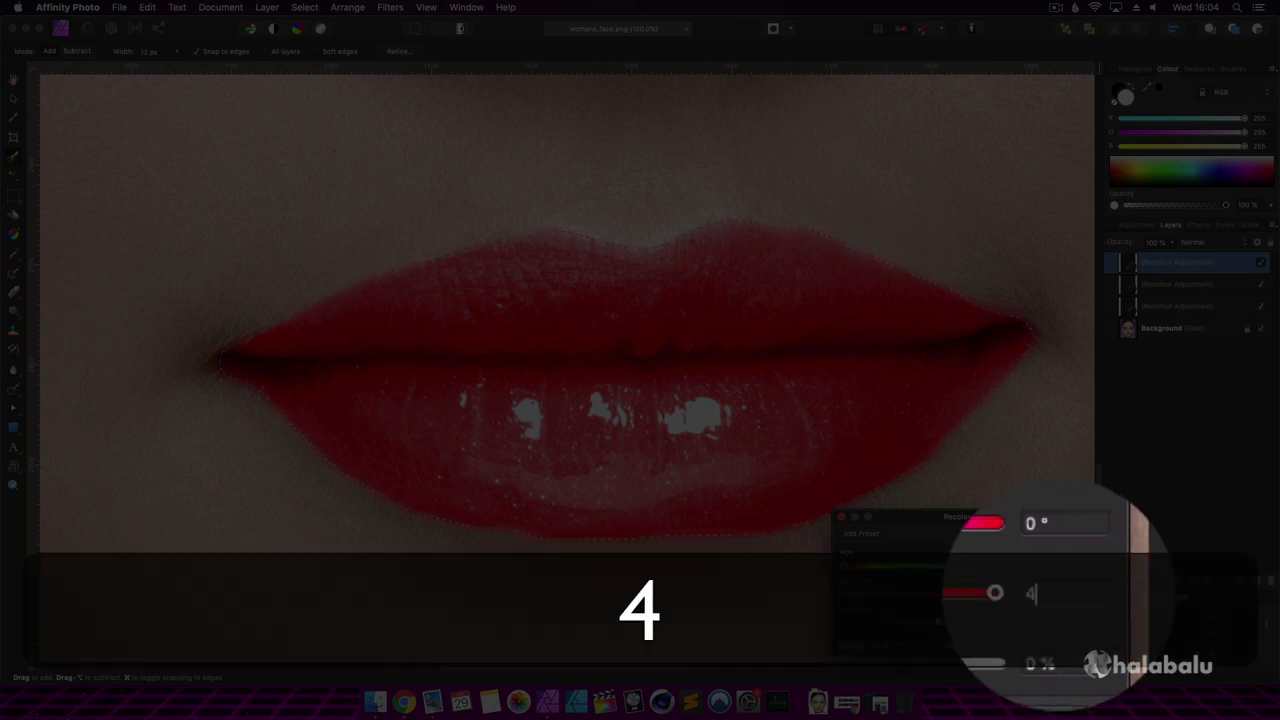
key("Return")
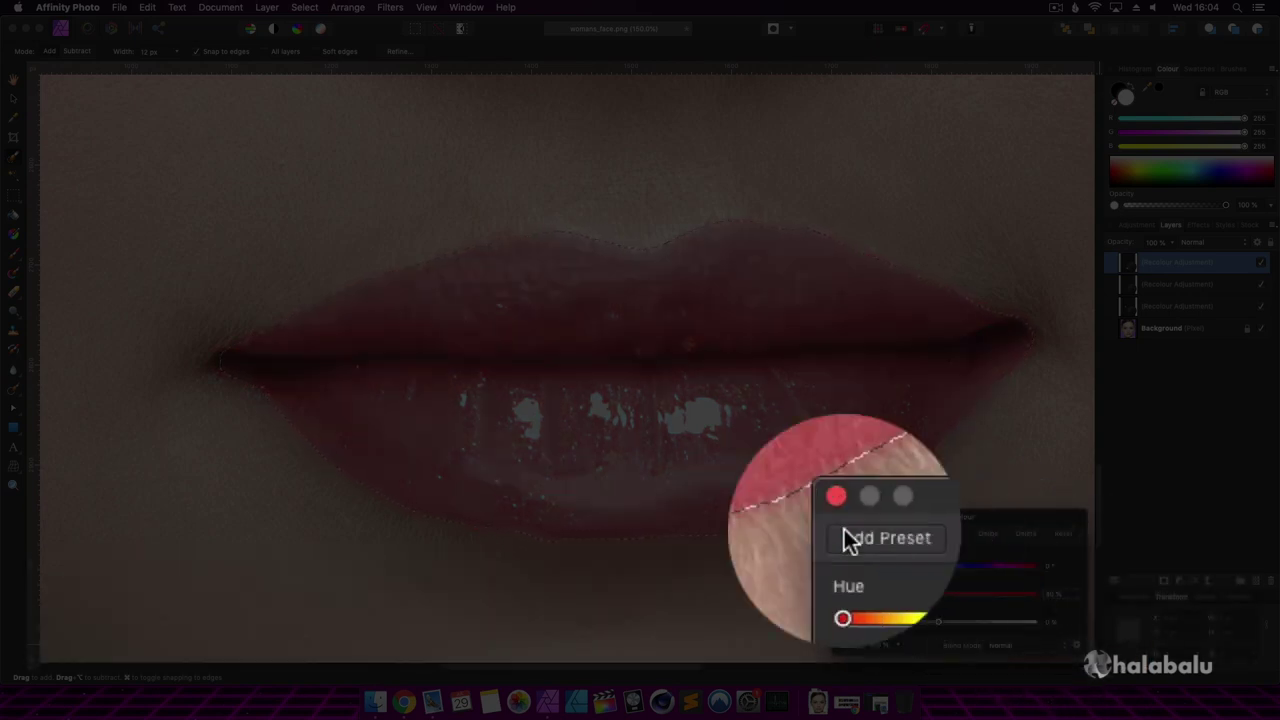
left_click(841, 517)
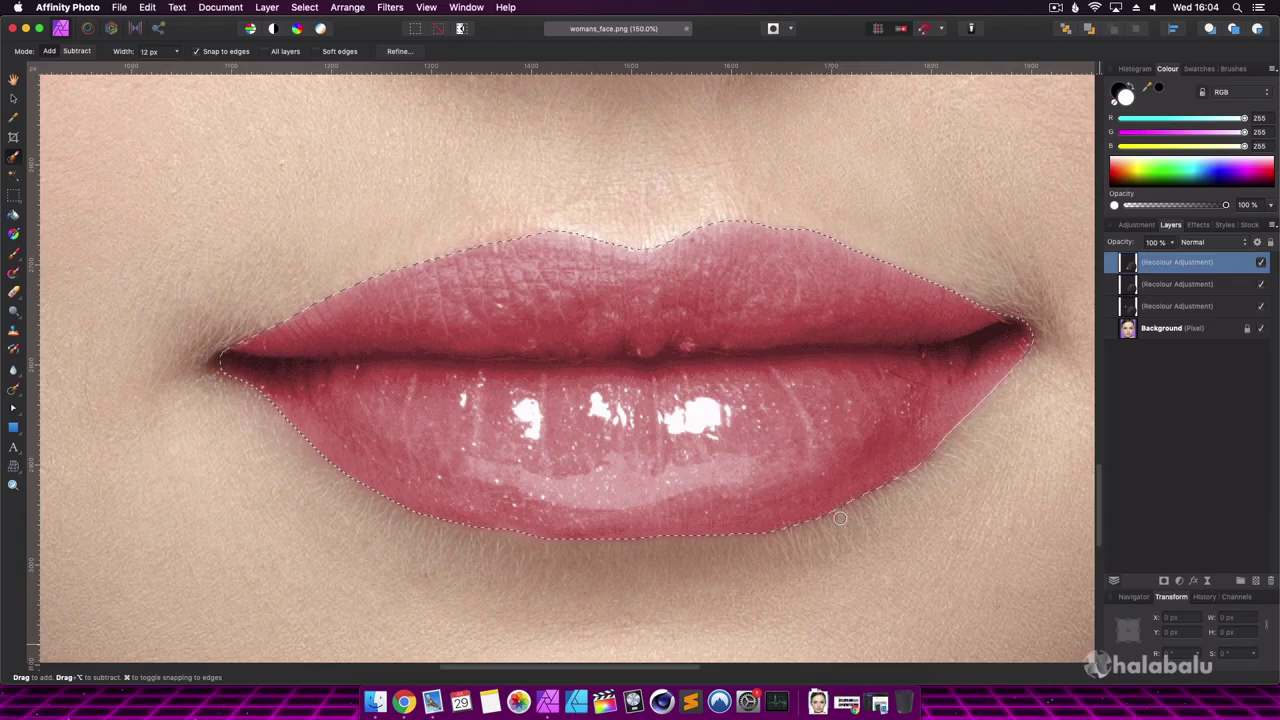
key("super+d")
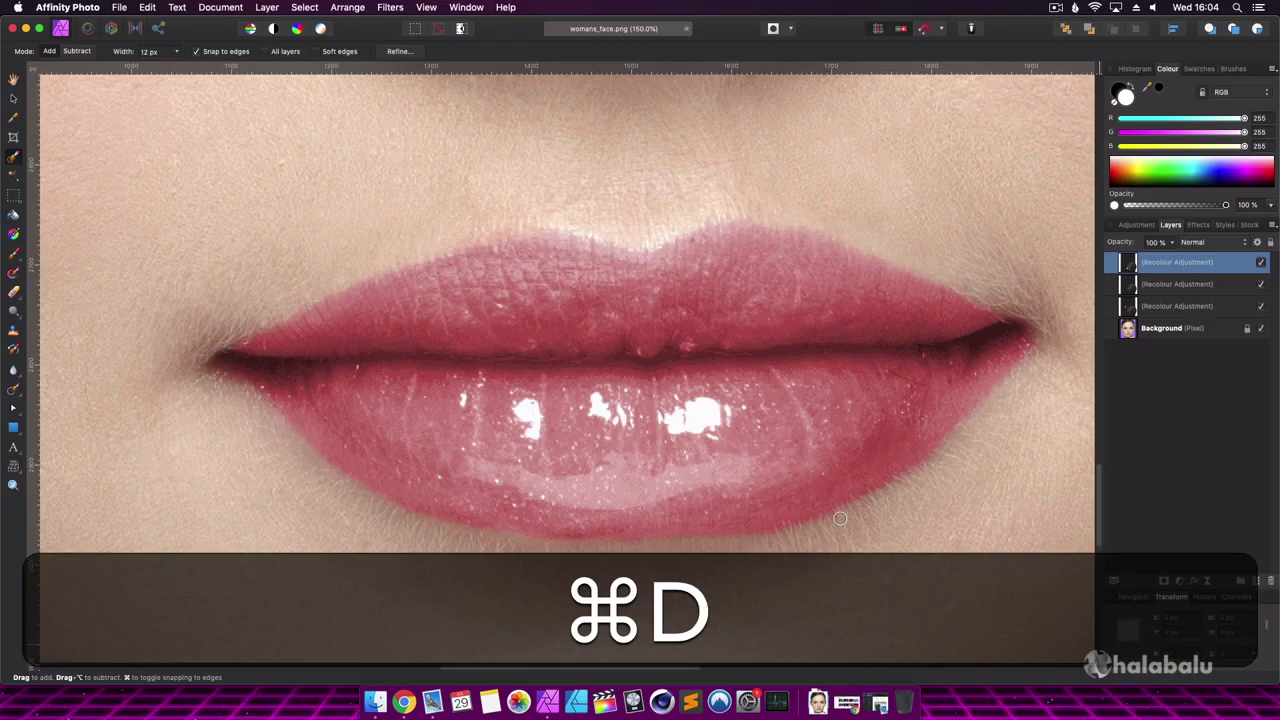
Zoom out with the Zoom tool until the whole face is visible
left_click(14, 484)
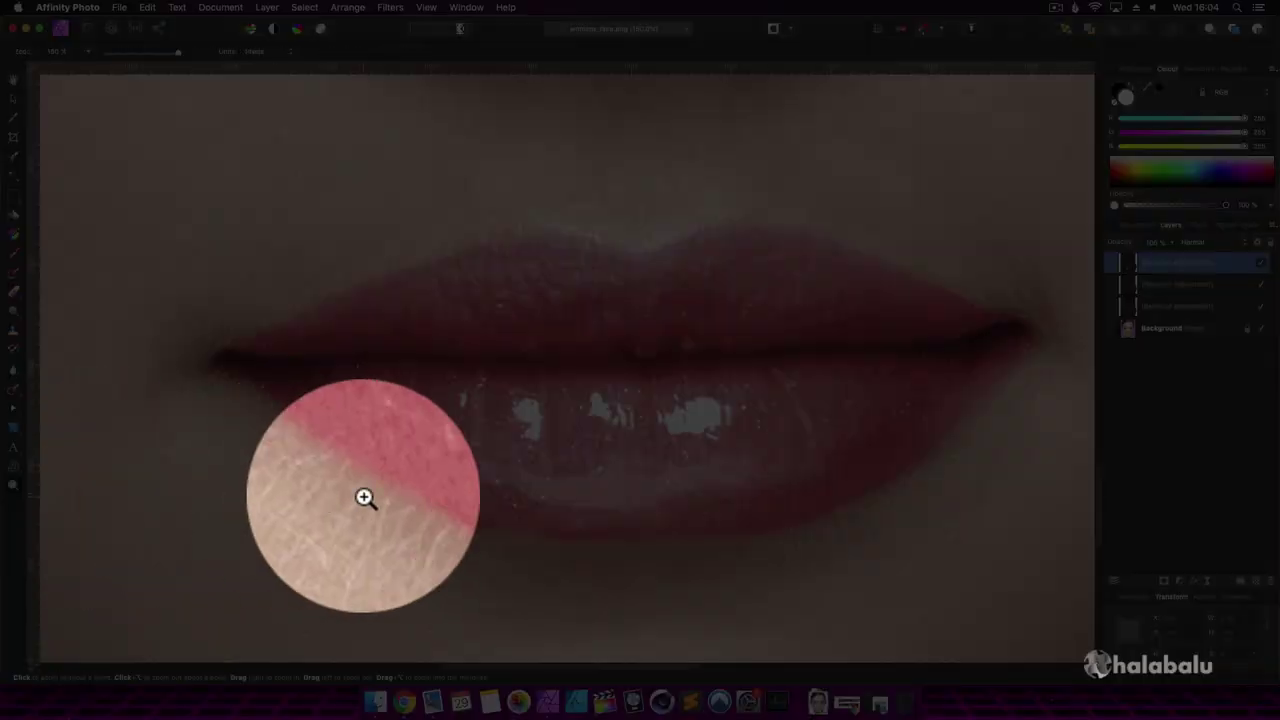
left_click(364, 497, "alt")
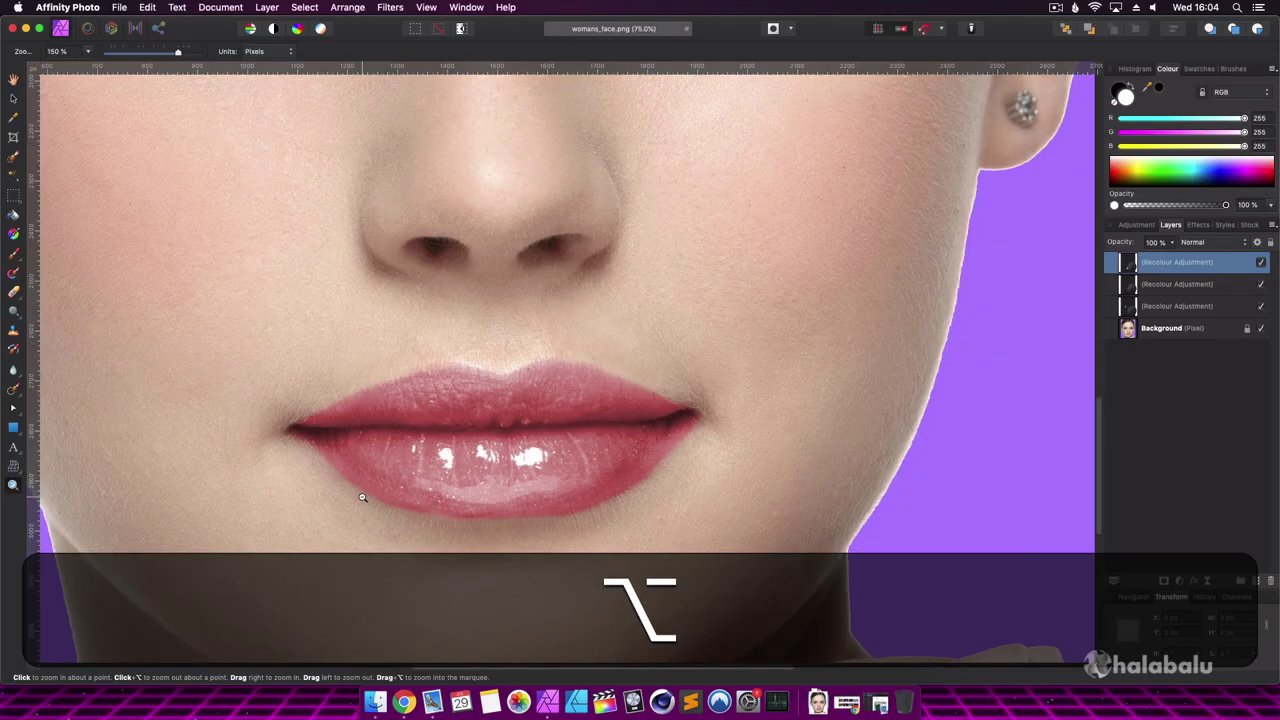
left_click(363, 497, "alt")
left_click(363, 497, "alt")
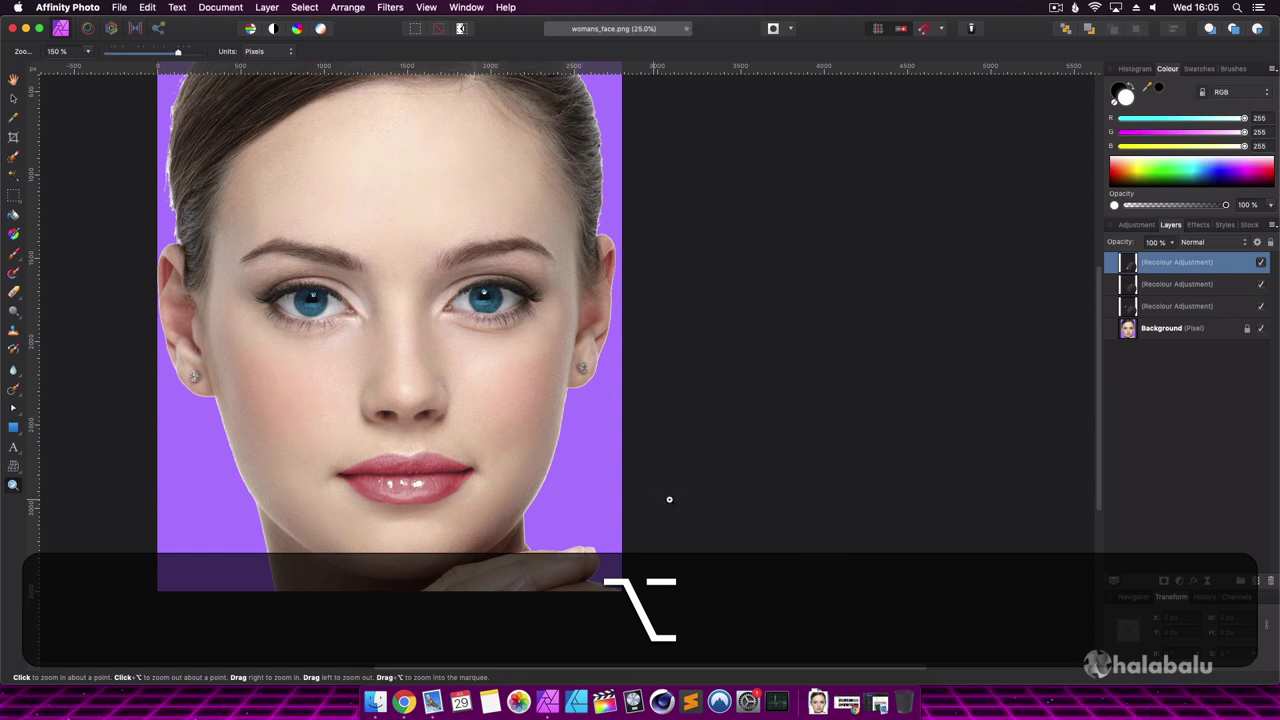
scroll(682, 499, "up", 3)
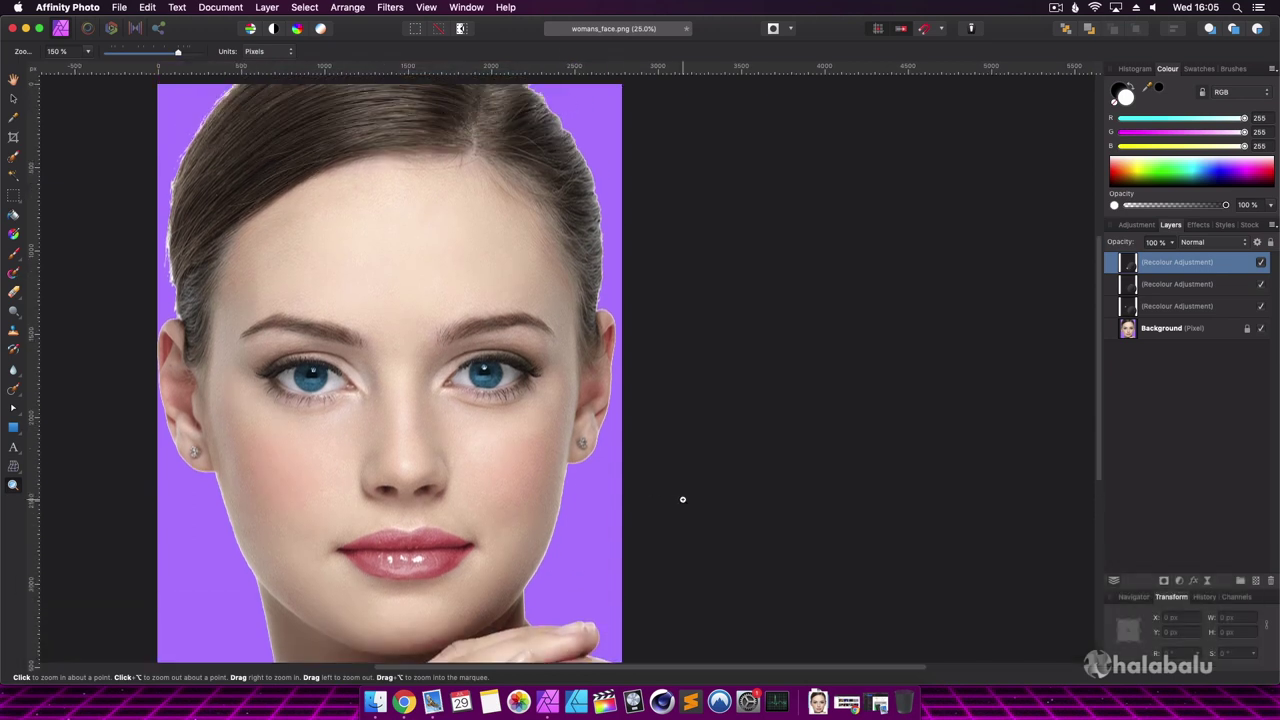
scroll(682, 499, "left", 6)
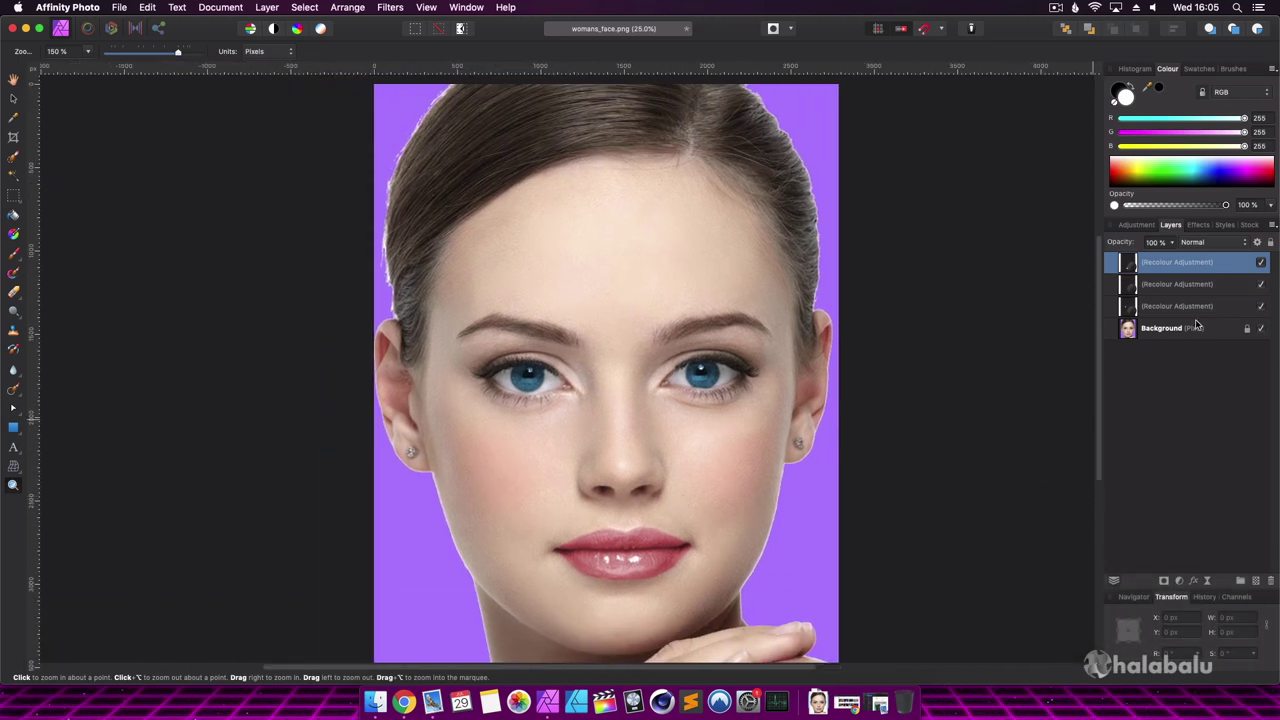
Toggle the three Recolour layers off and back on for a before/after comparison, then deselect them
left_click(1192, 310, "shift")
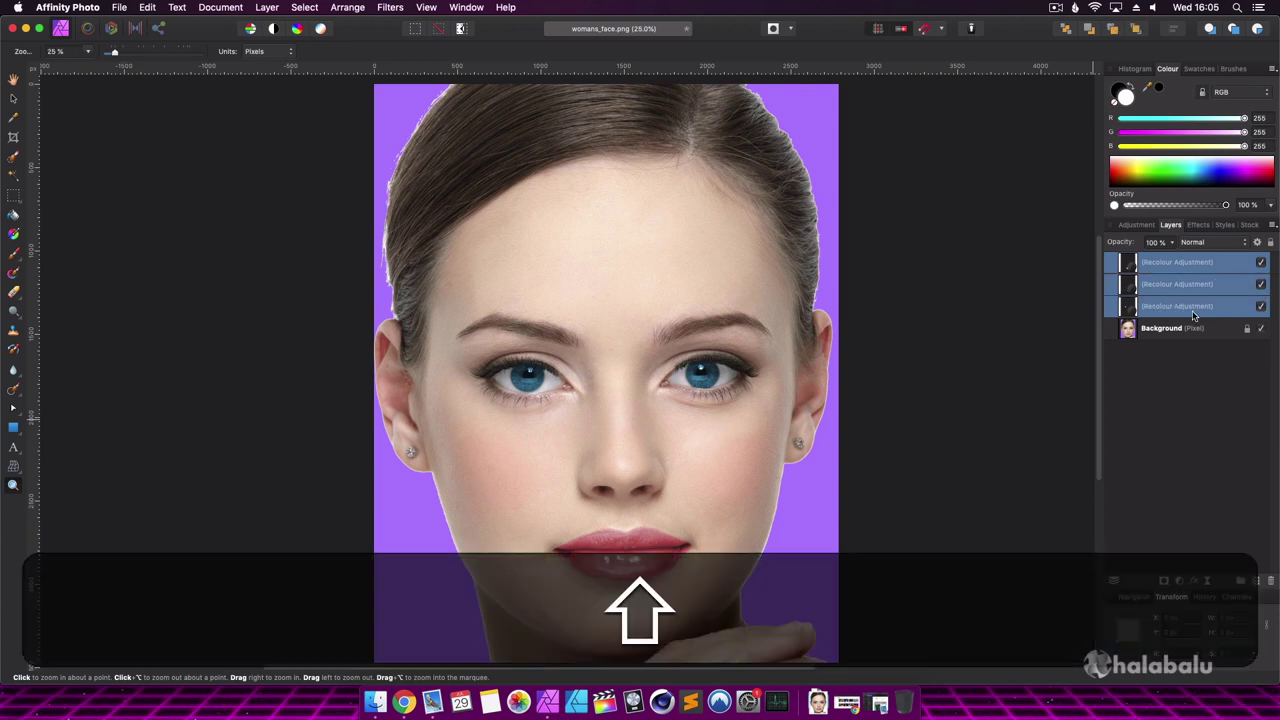
left_click(1261, 263)
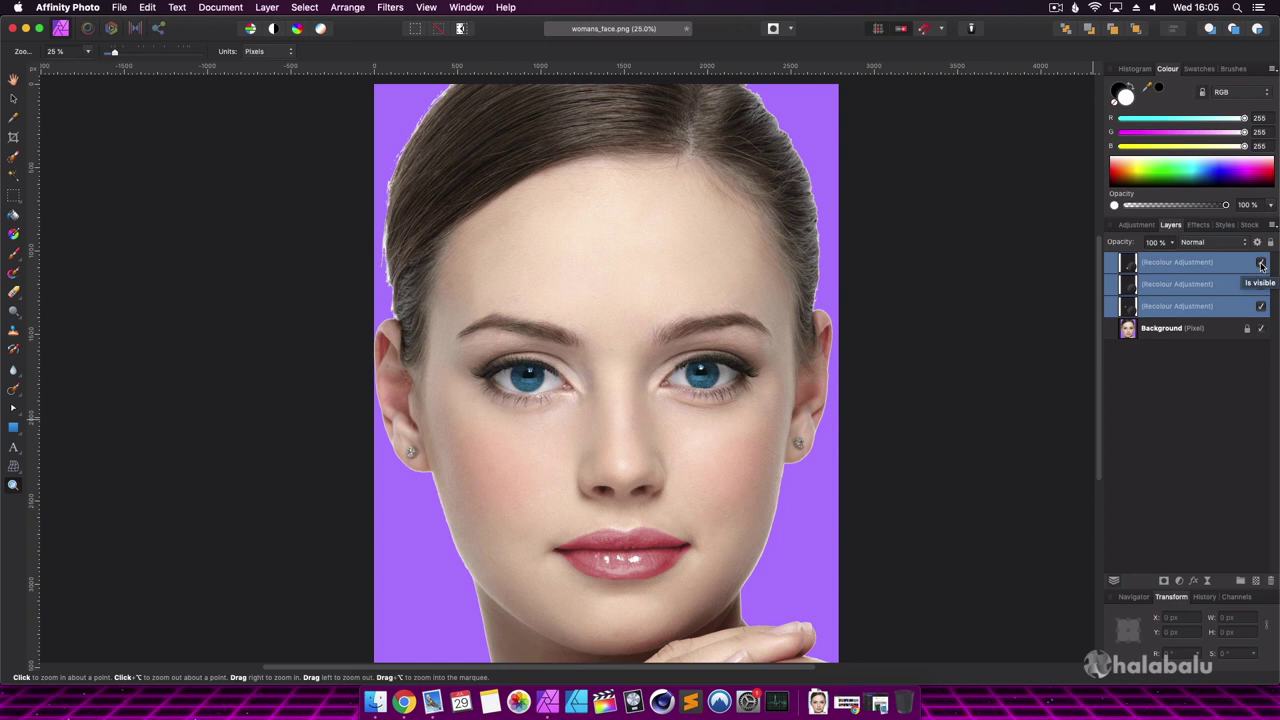
left_click(1261, 263)
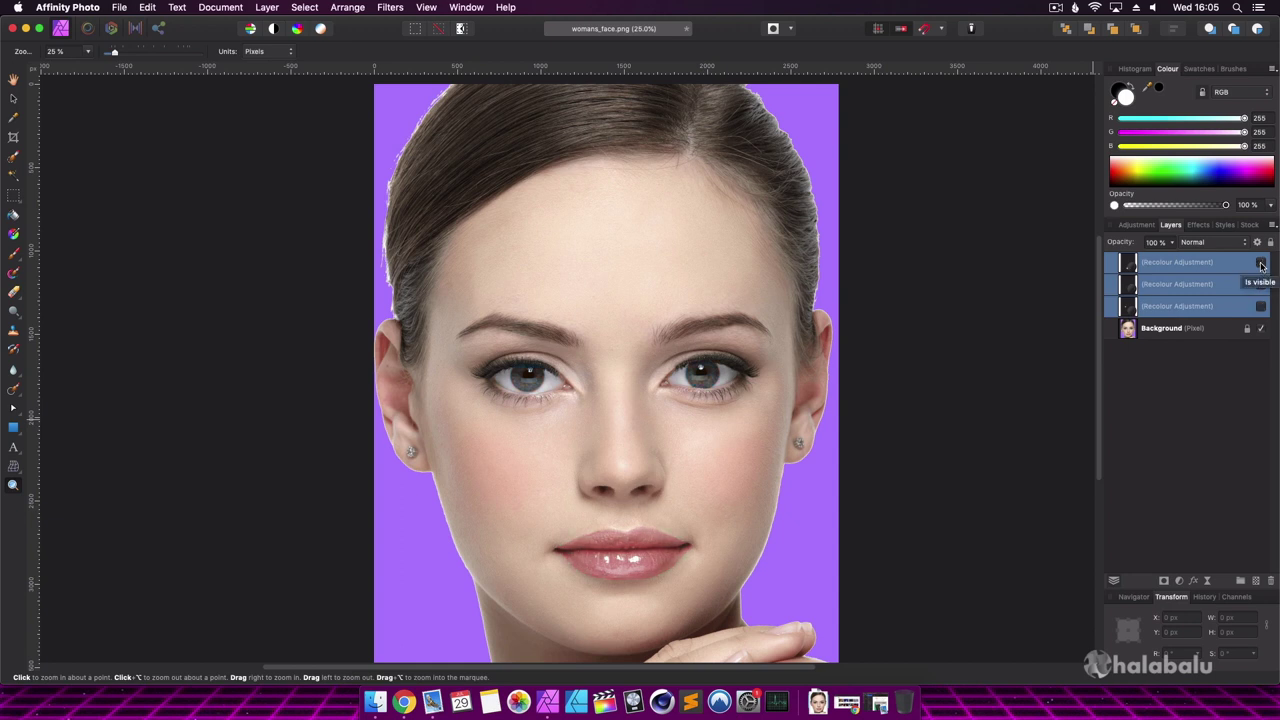
left_click(1261, 263)
left_click(1188, 359)
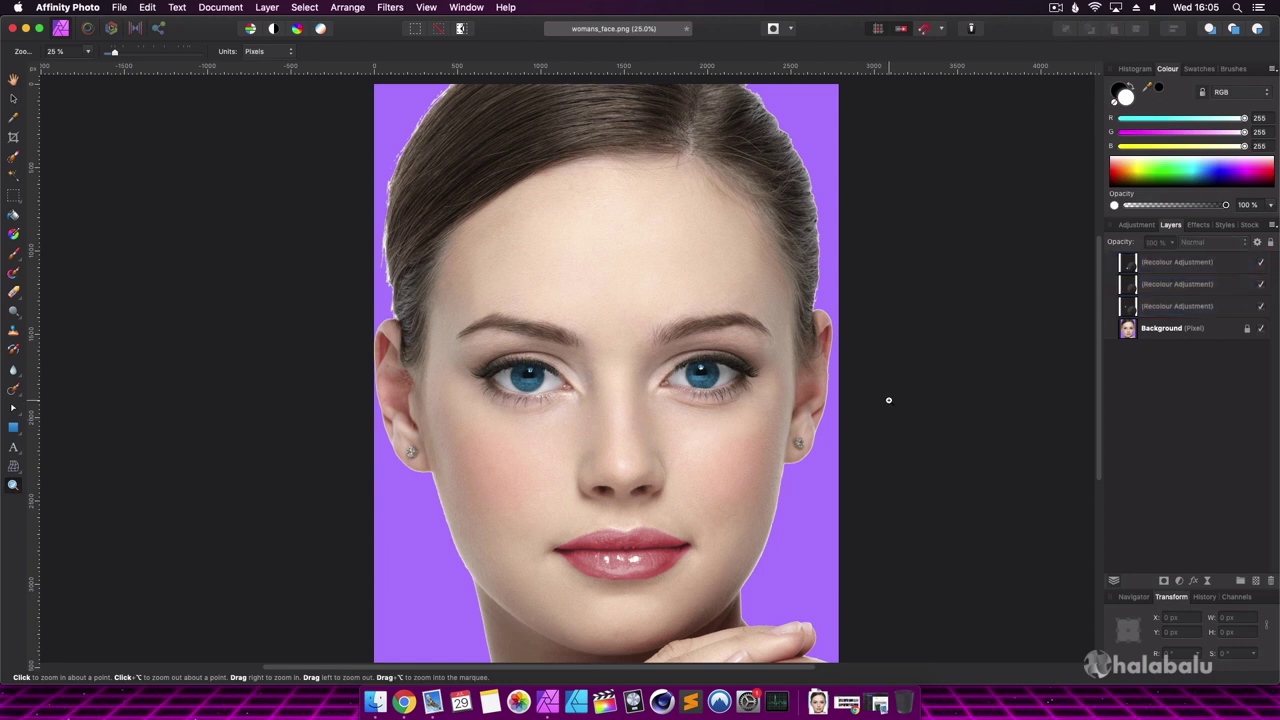